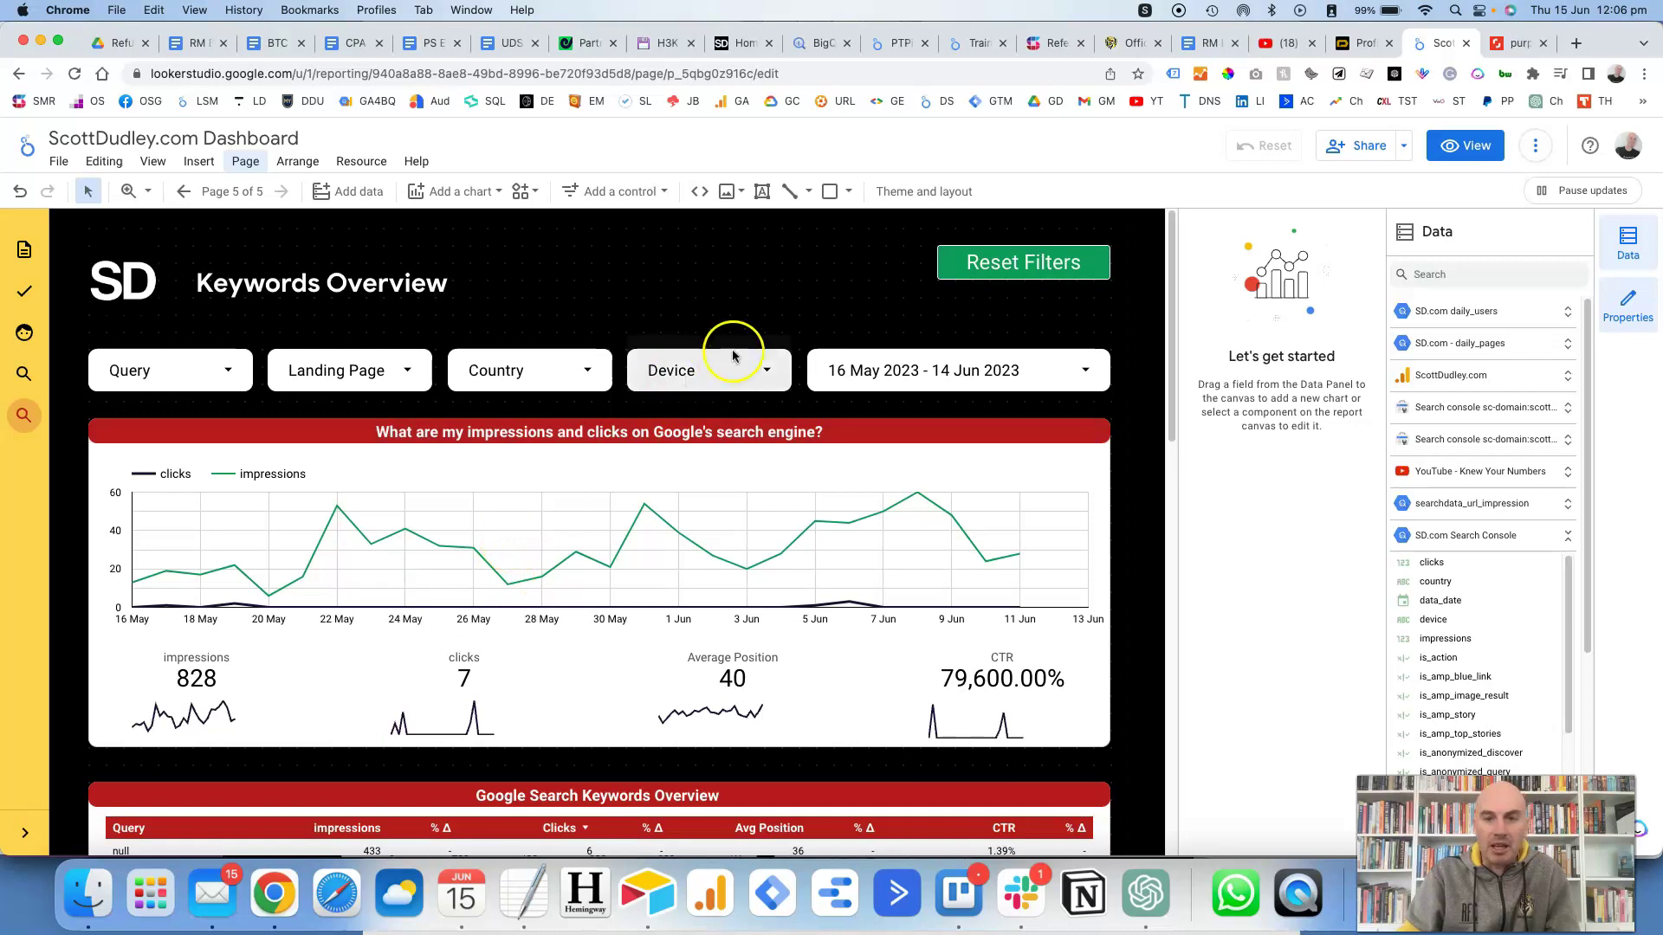
Step: Preview the Pop! and Executive themes from the report's theme list
left_click(914, 196)
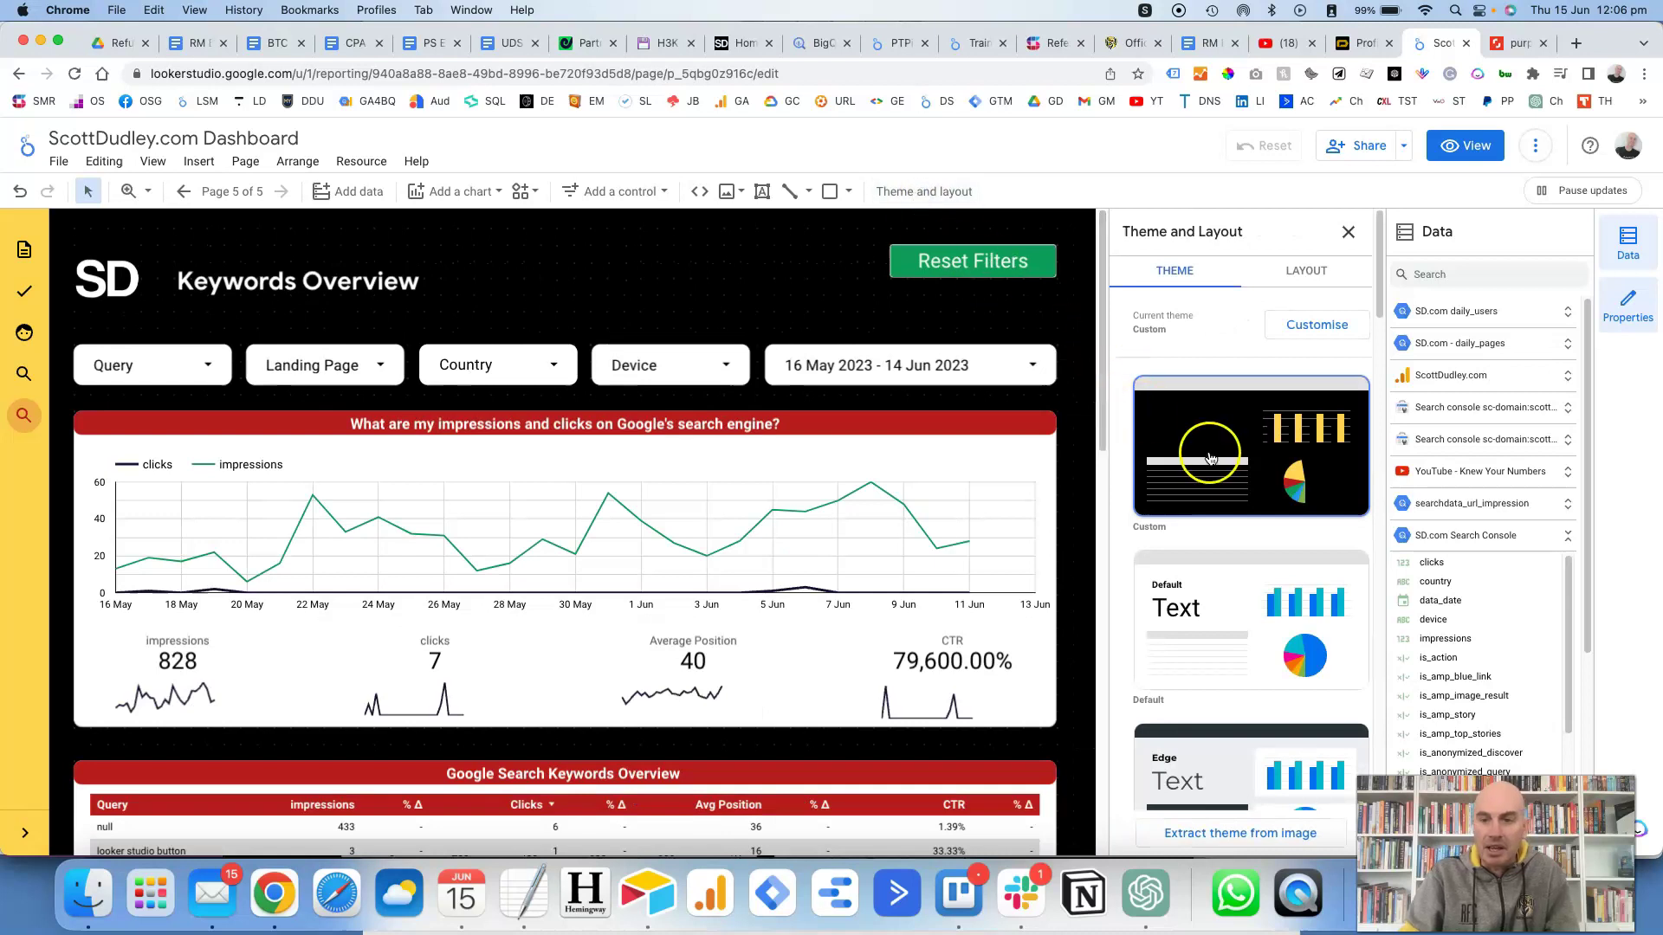
scroll(1211, 459, "down", 1)
scroll(1211, 459, "down", 5)
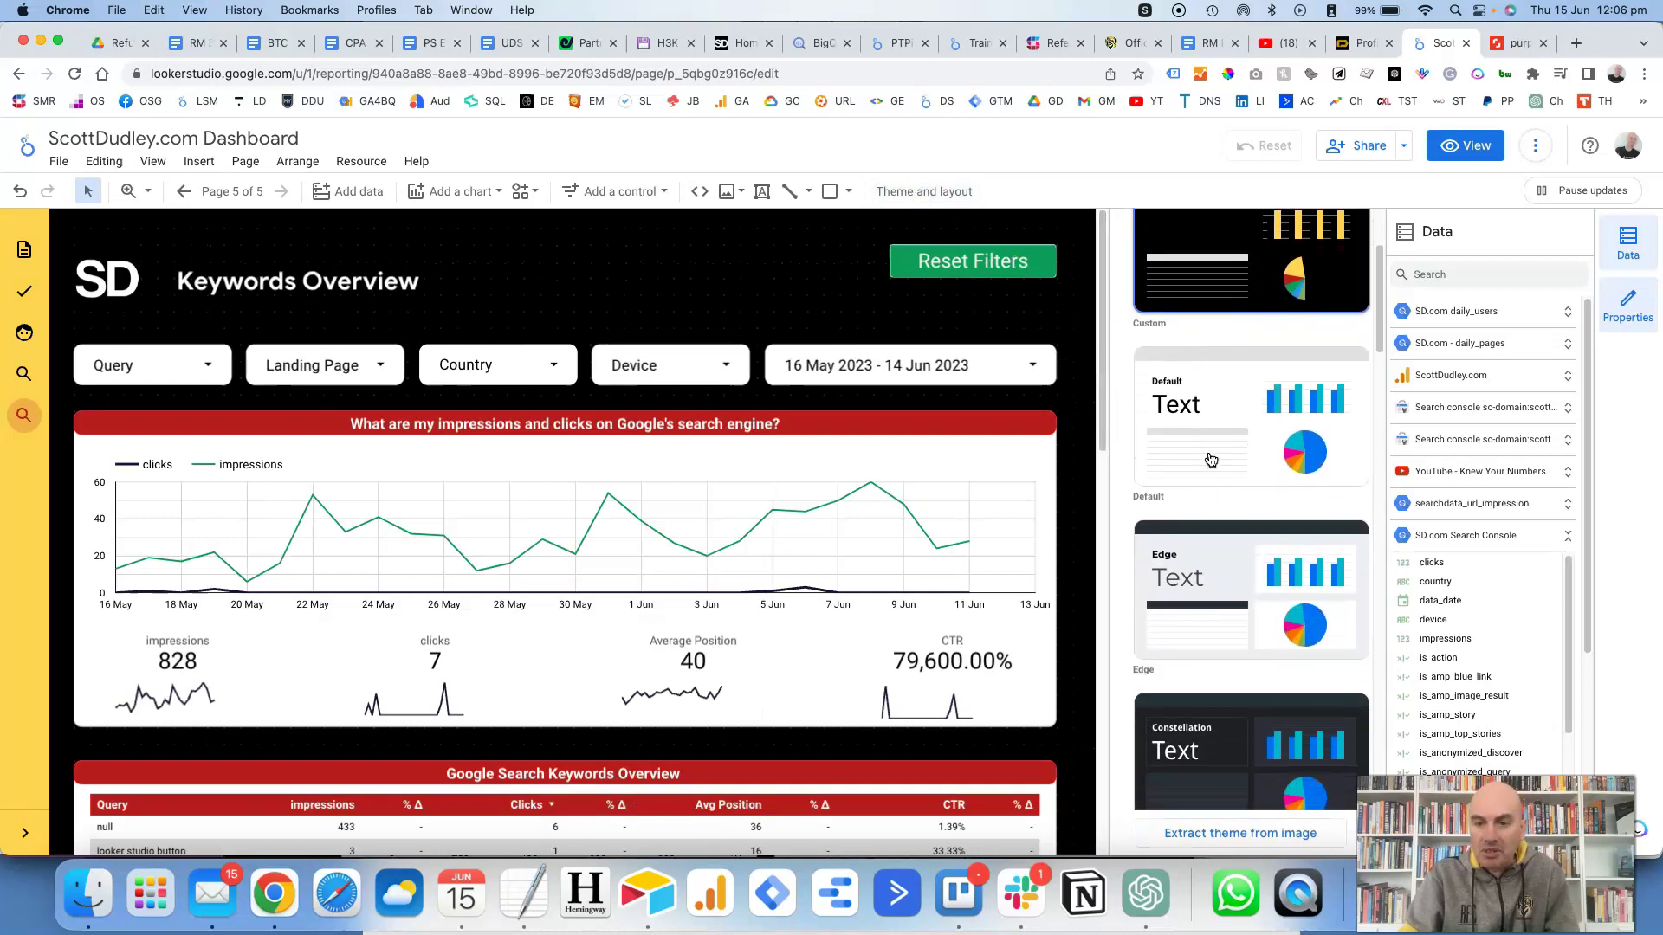
scroll(1211, 459, "down", 4)
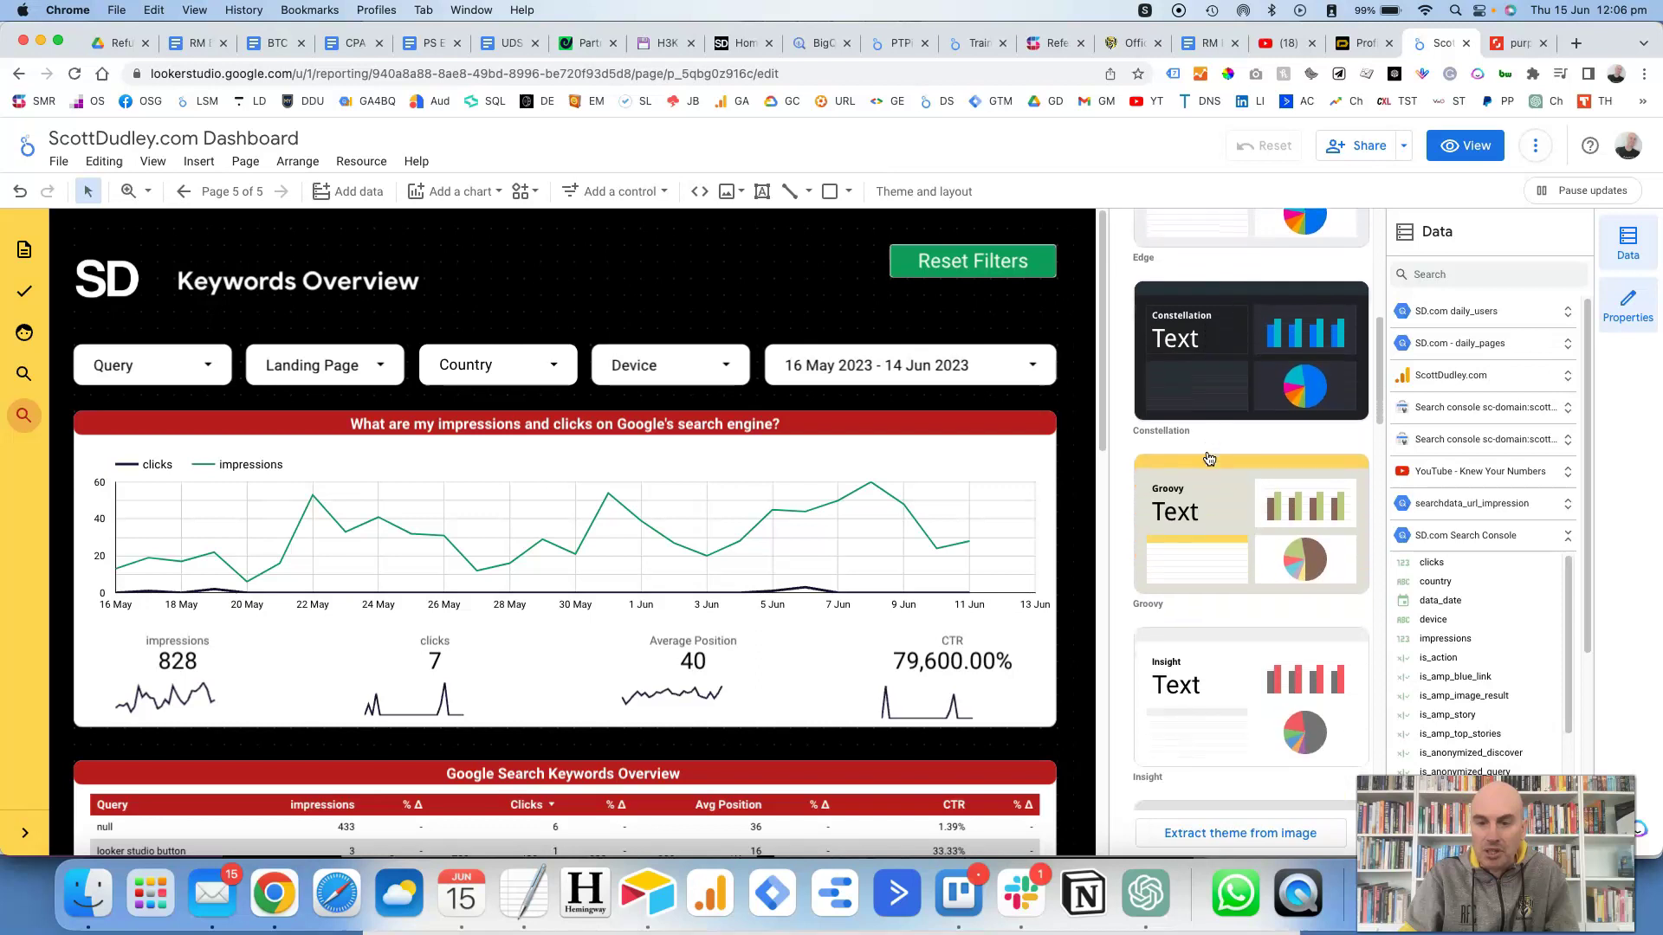
scroll(1209, 459, "down", 5)
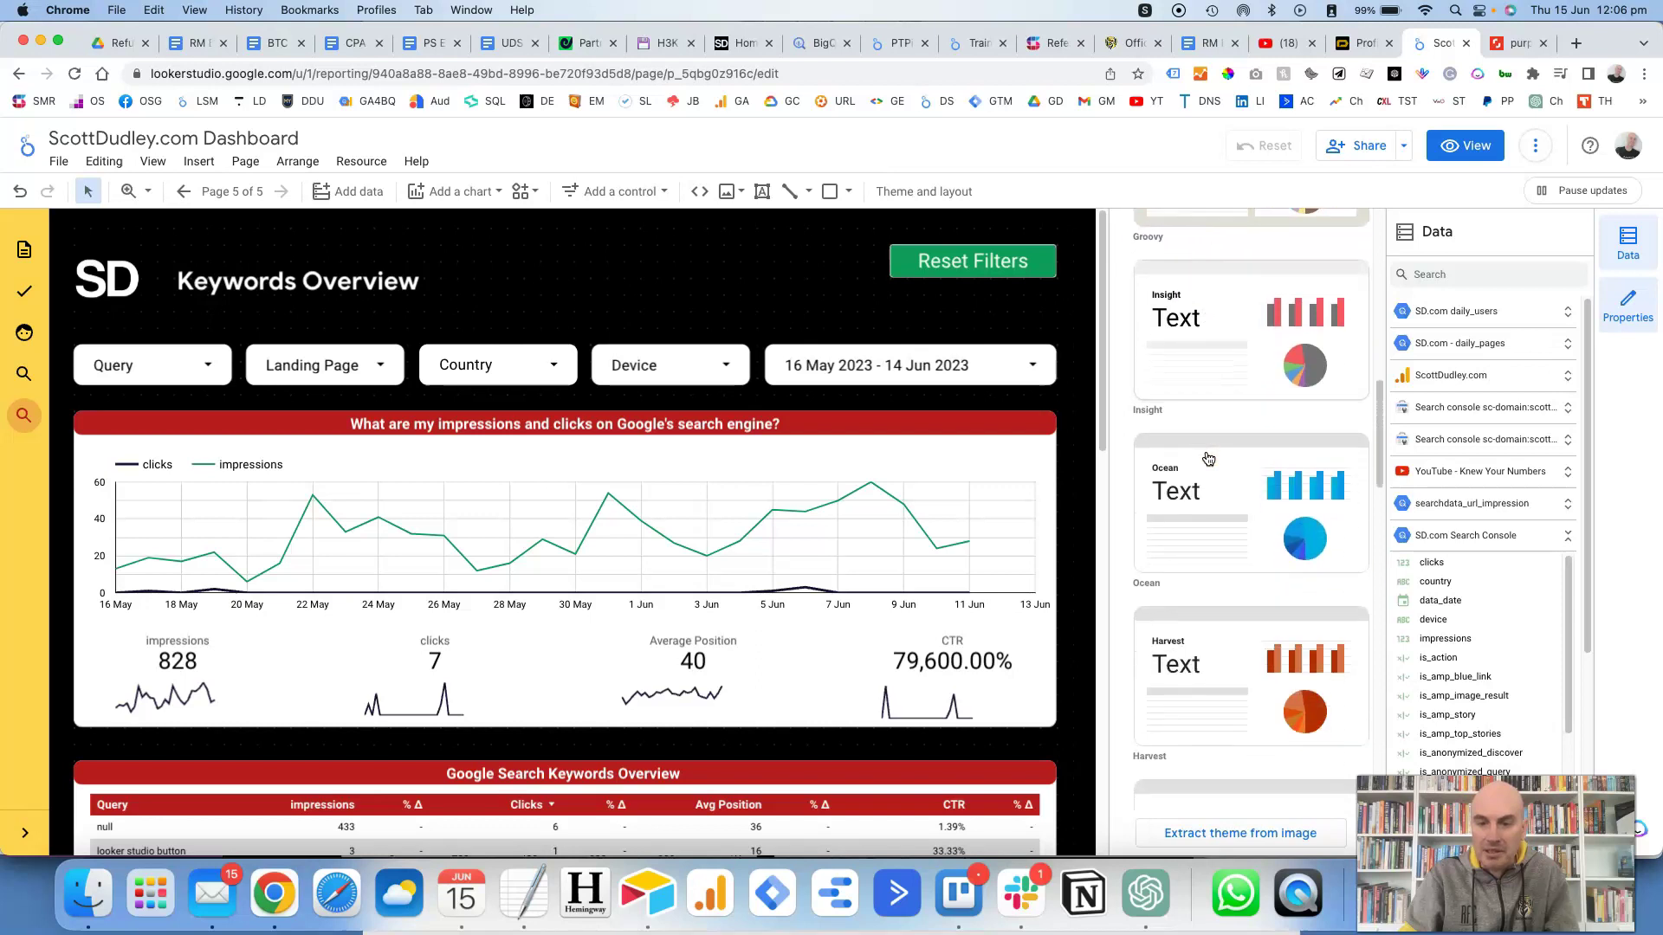
scroll(1206, 460, "down", 2)
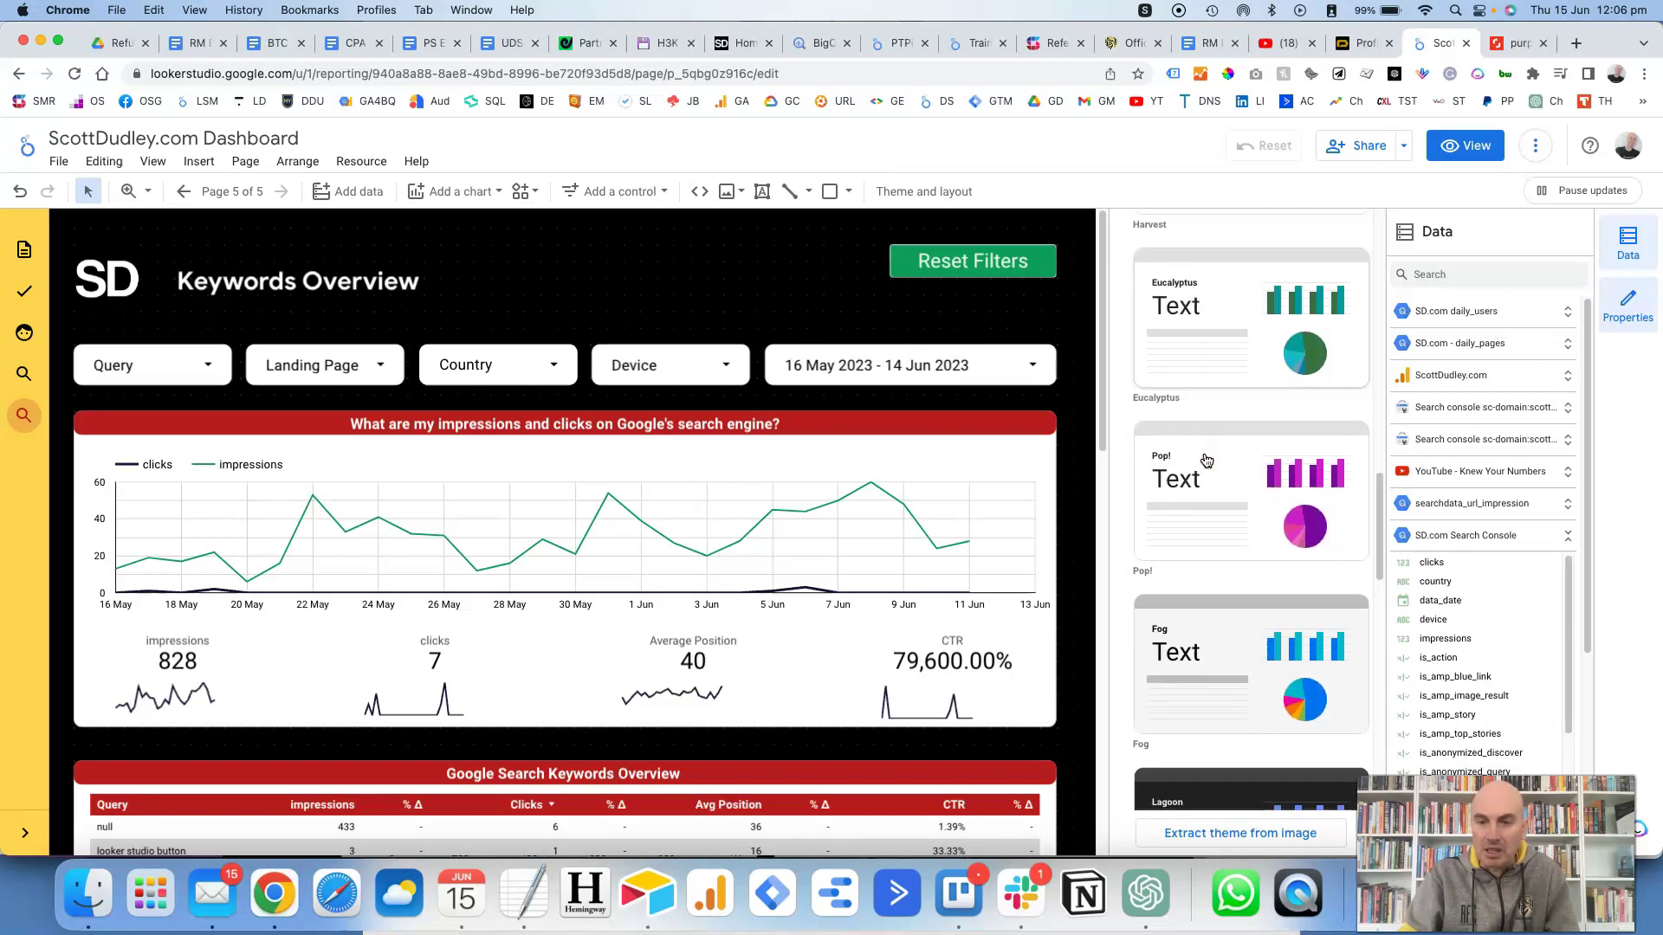
left_click(1206, 468)
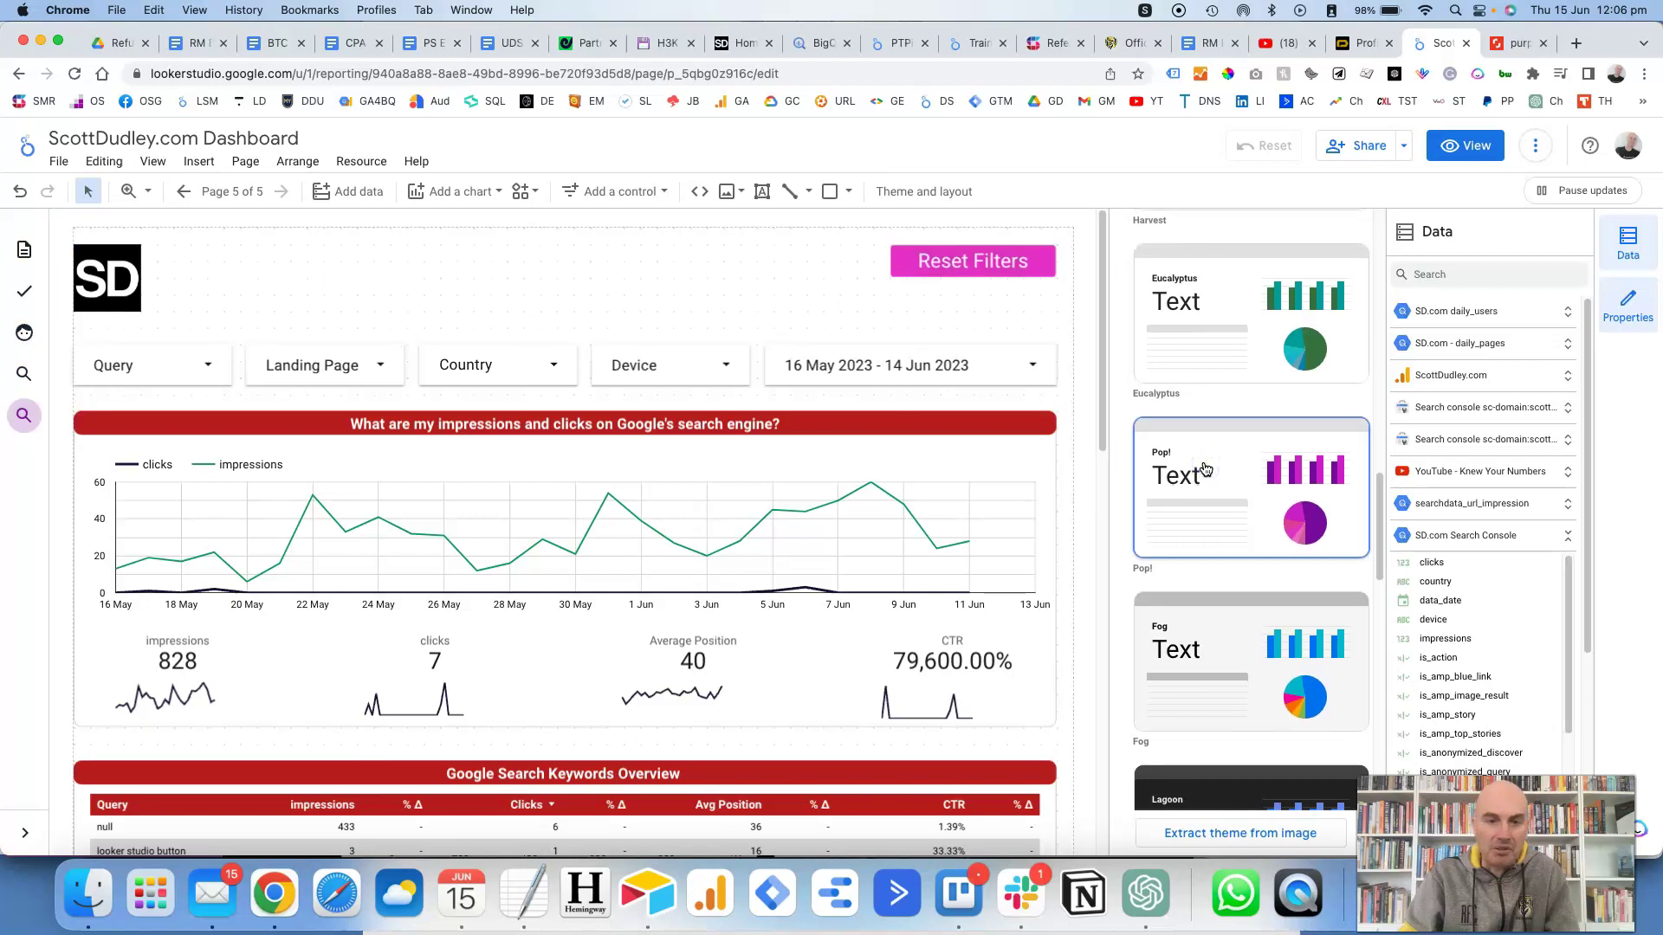
scroll(1206, 485, "down", 6)
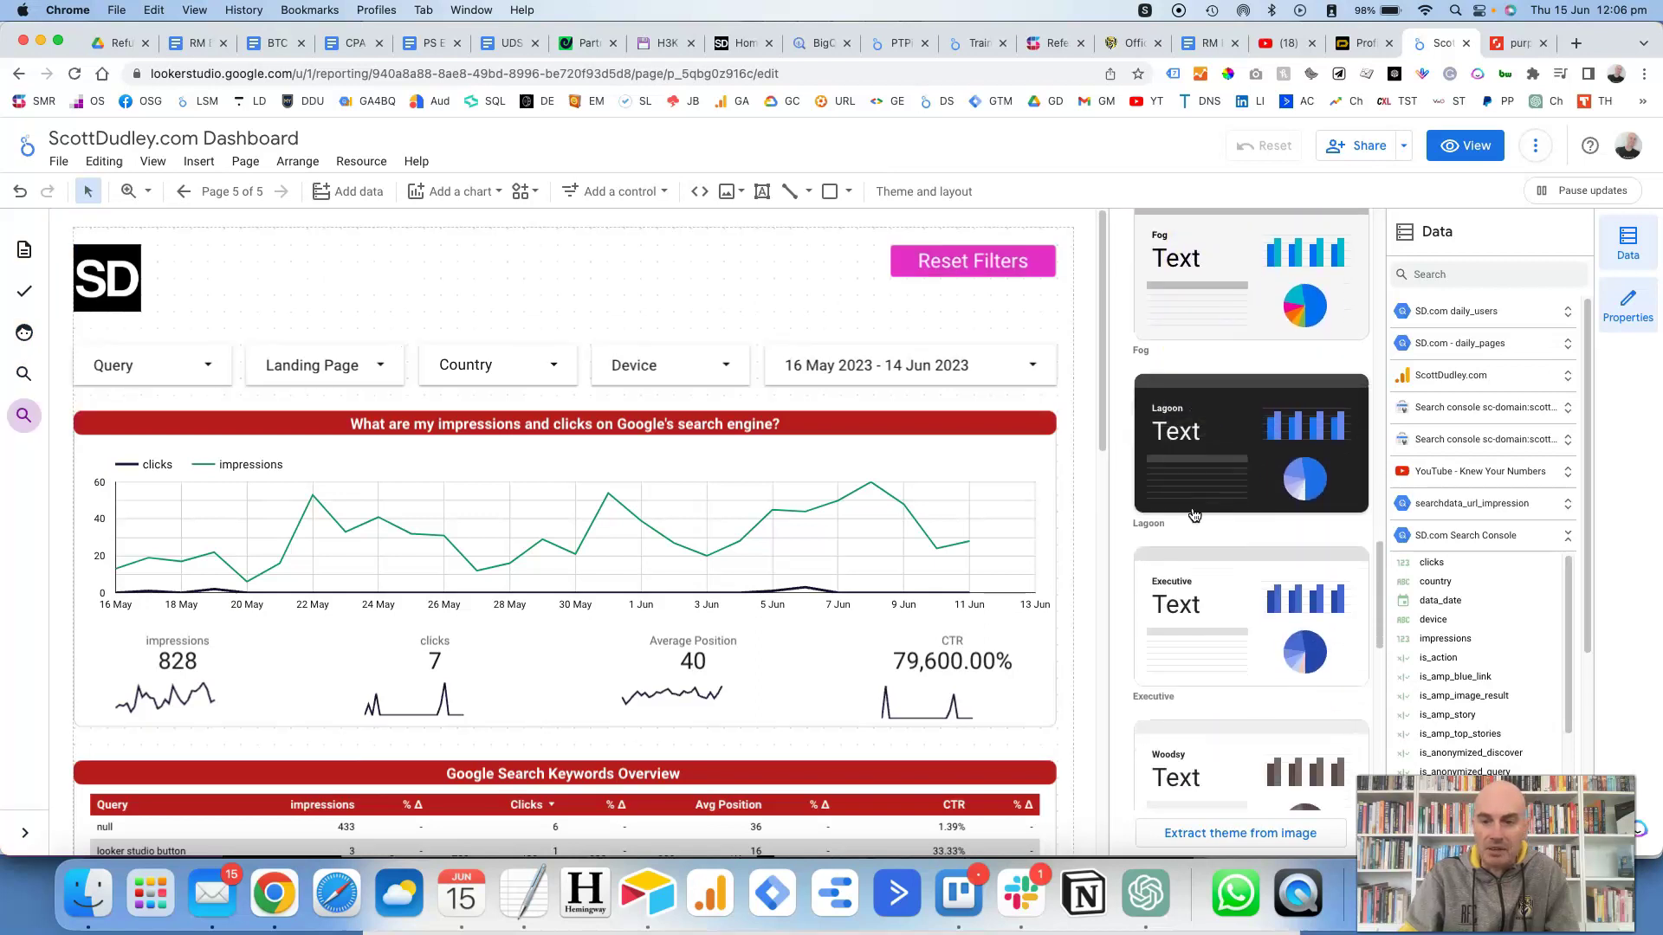
left_click(1205, 551)
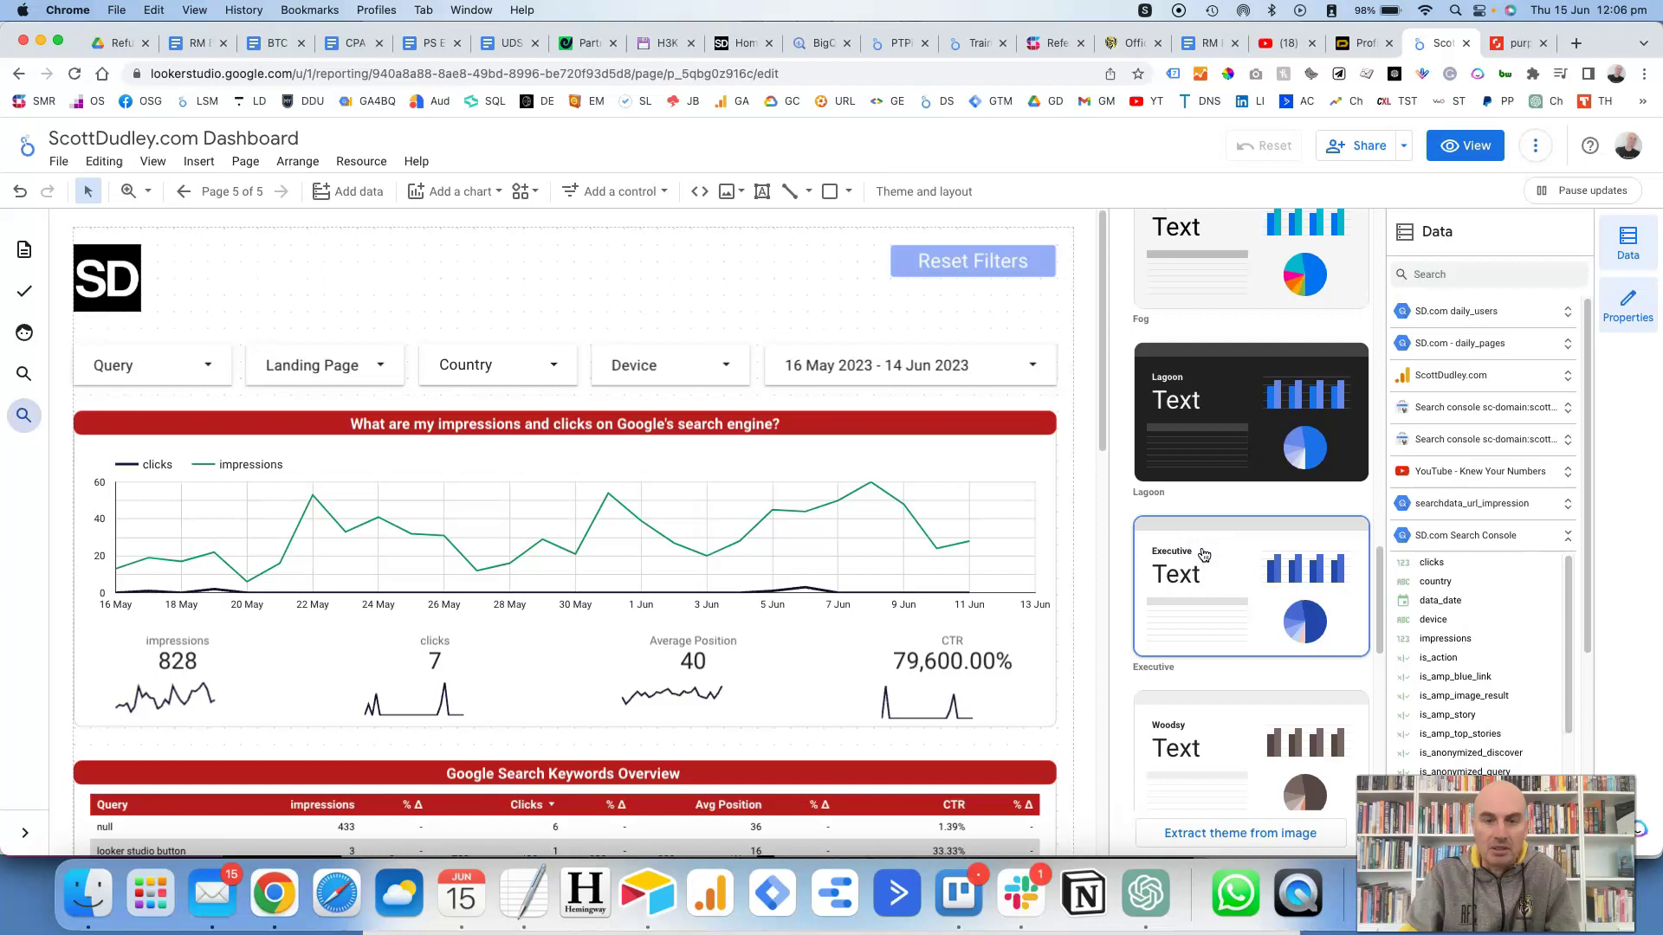
Step: Apply the Material theme for a blue background and orange Reset Filters button
scroll(1203, 554, "down", 10)
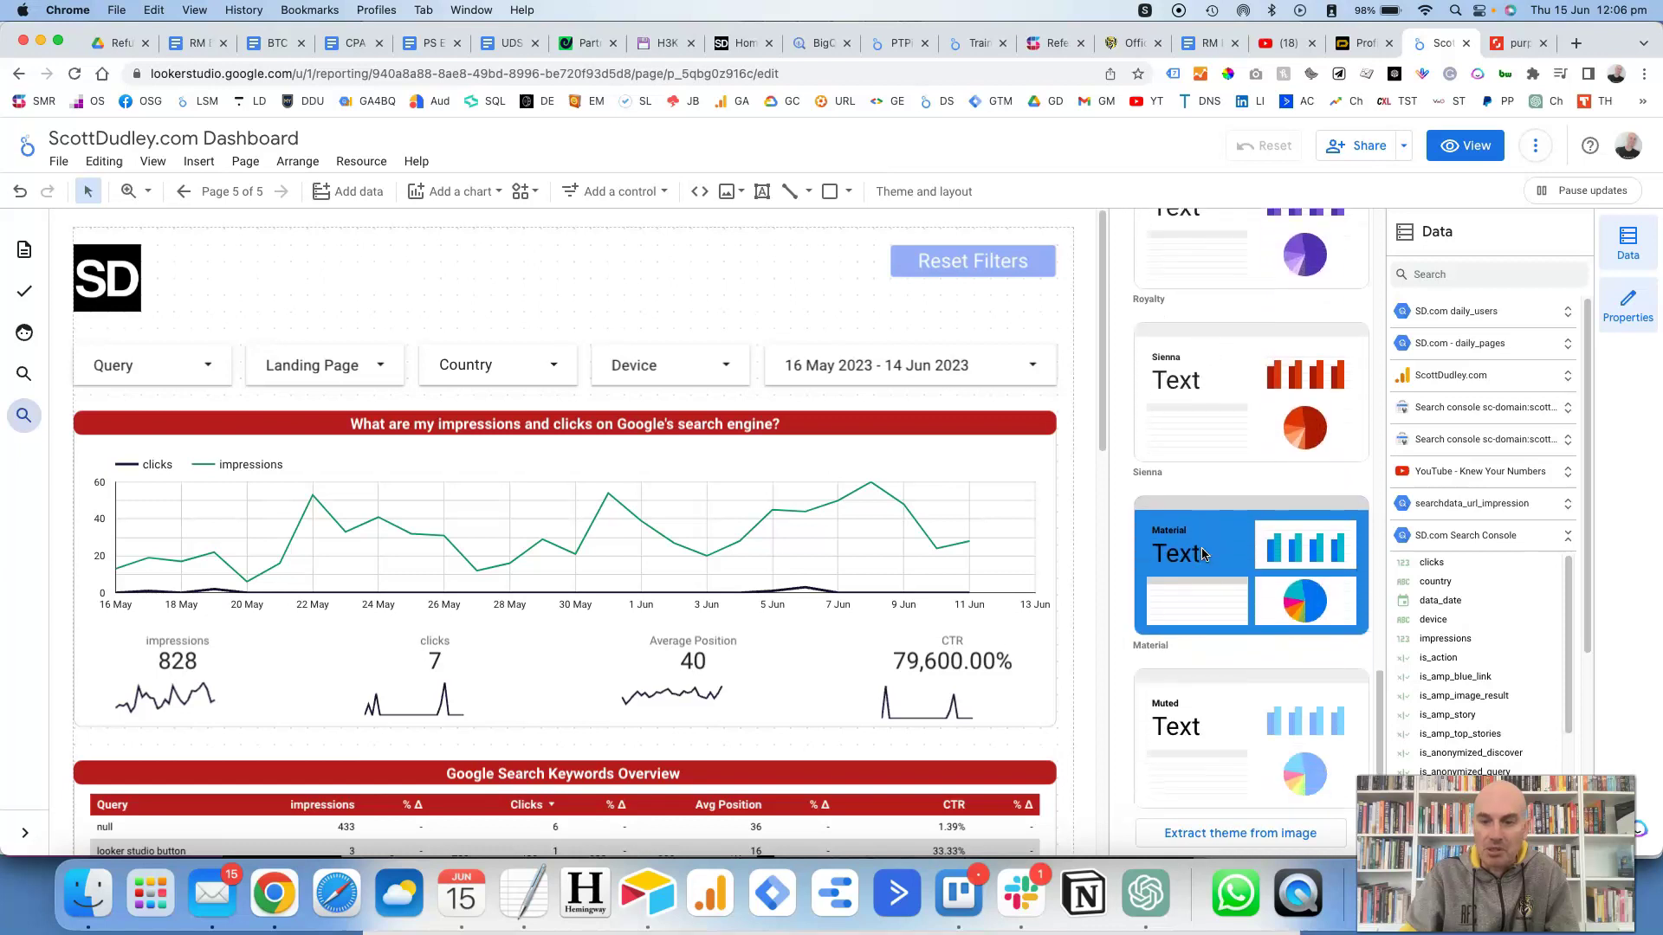
scroll(1203, 555, "down", 1)
left_click(1210, 550)
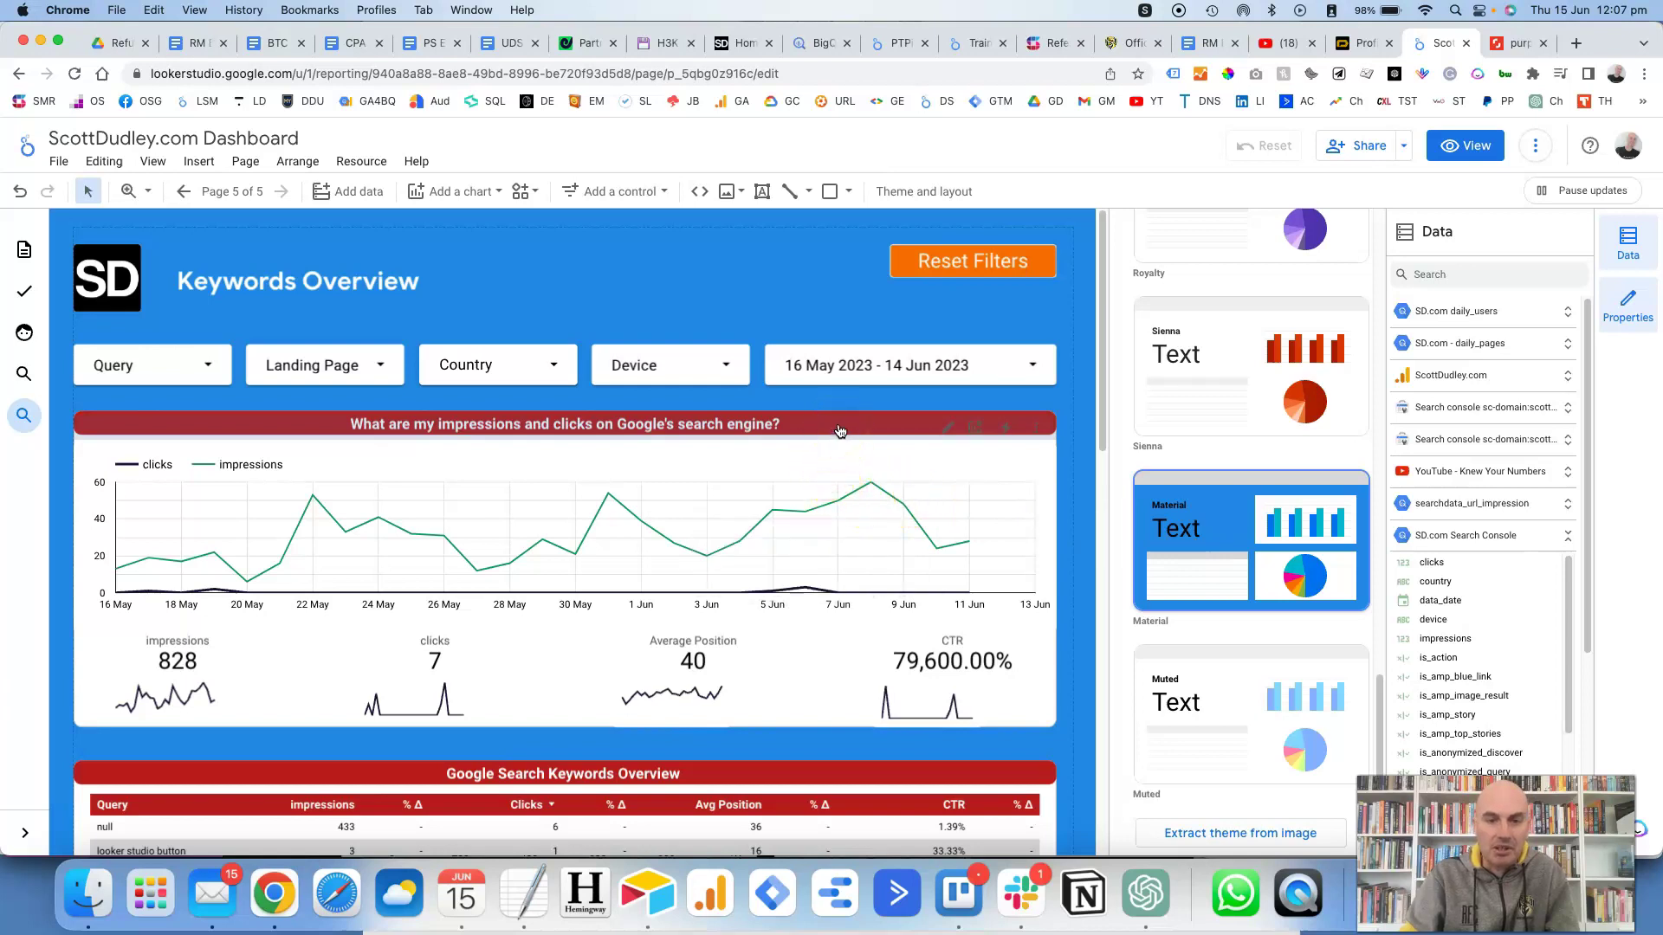
scroll(810, 531, "down", 3)
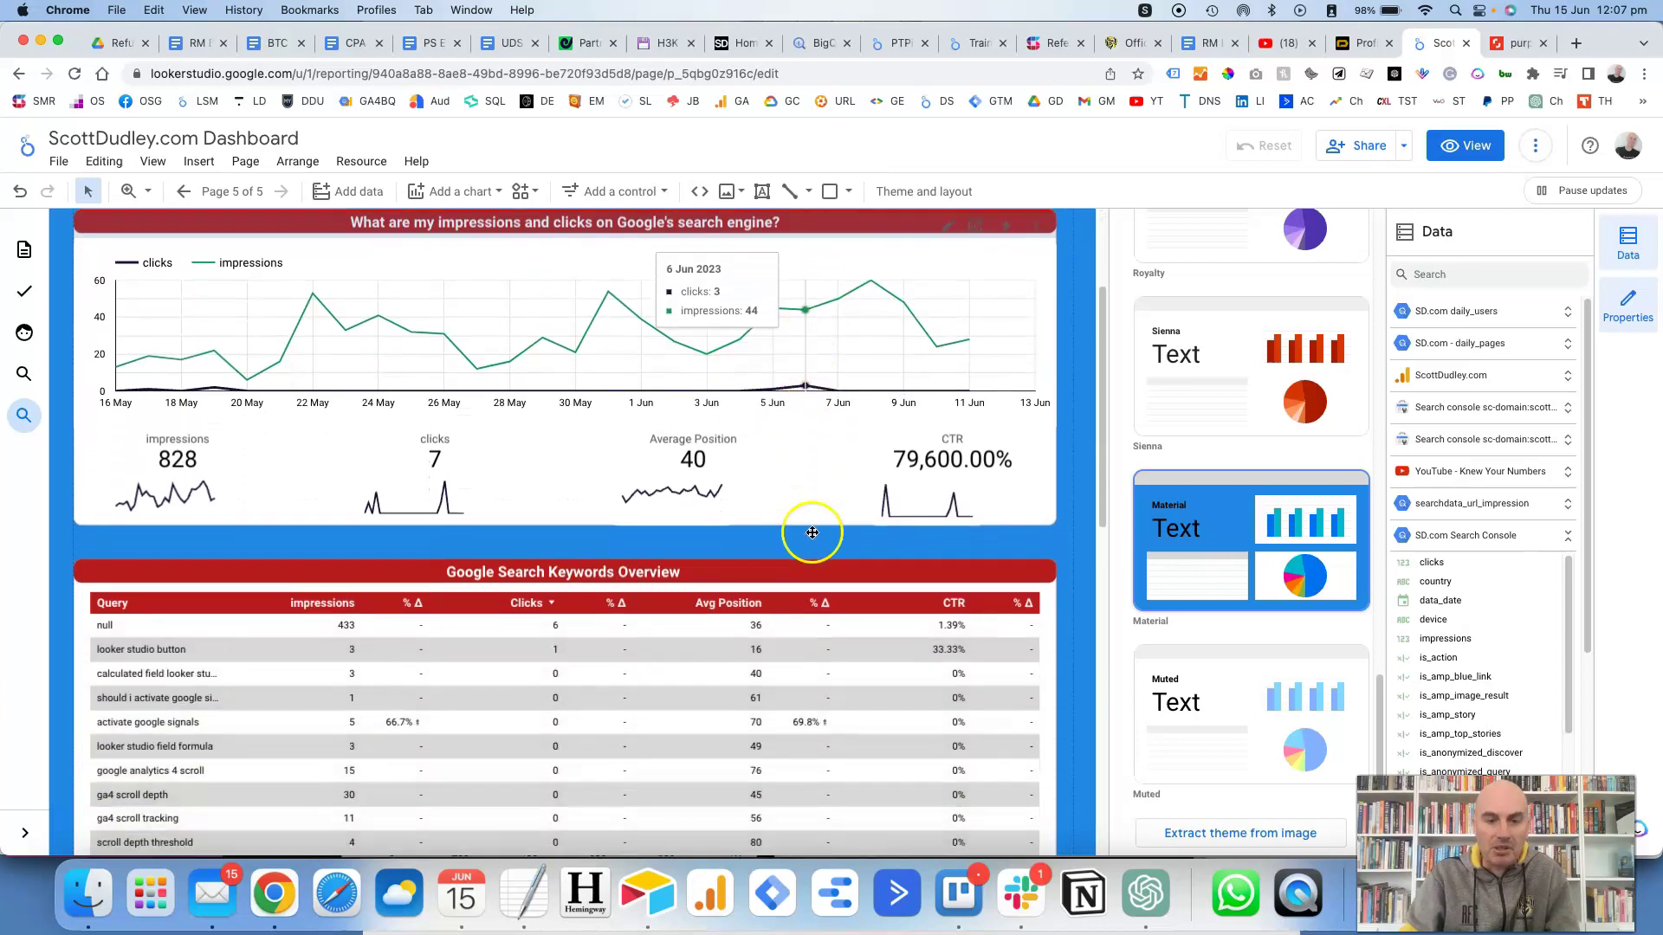
scroll(810, 531, "up", 3)
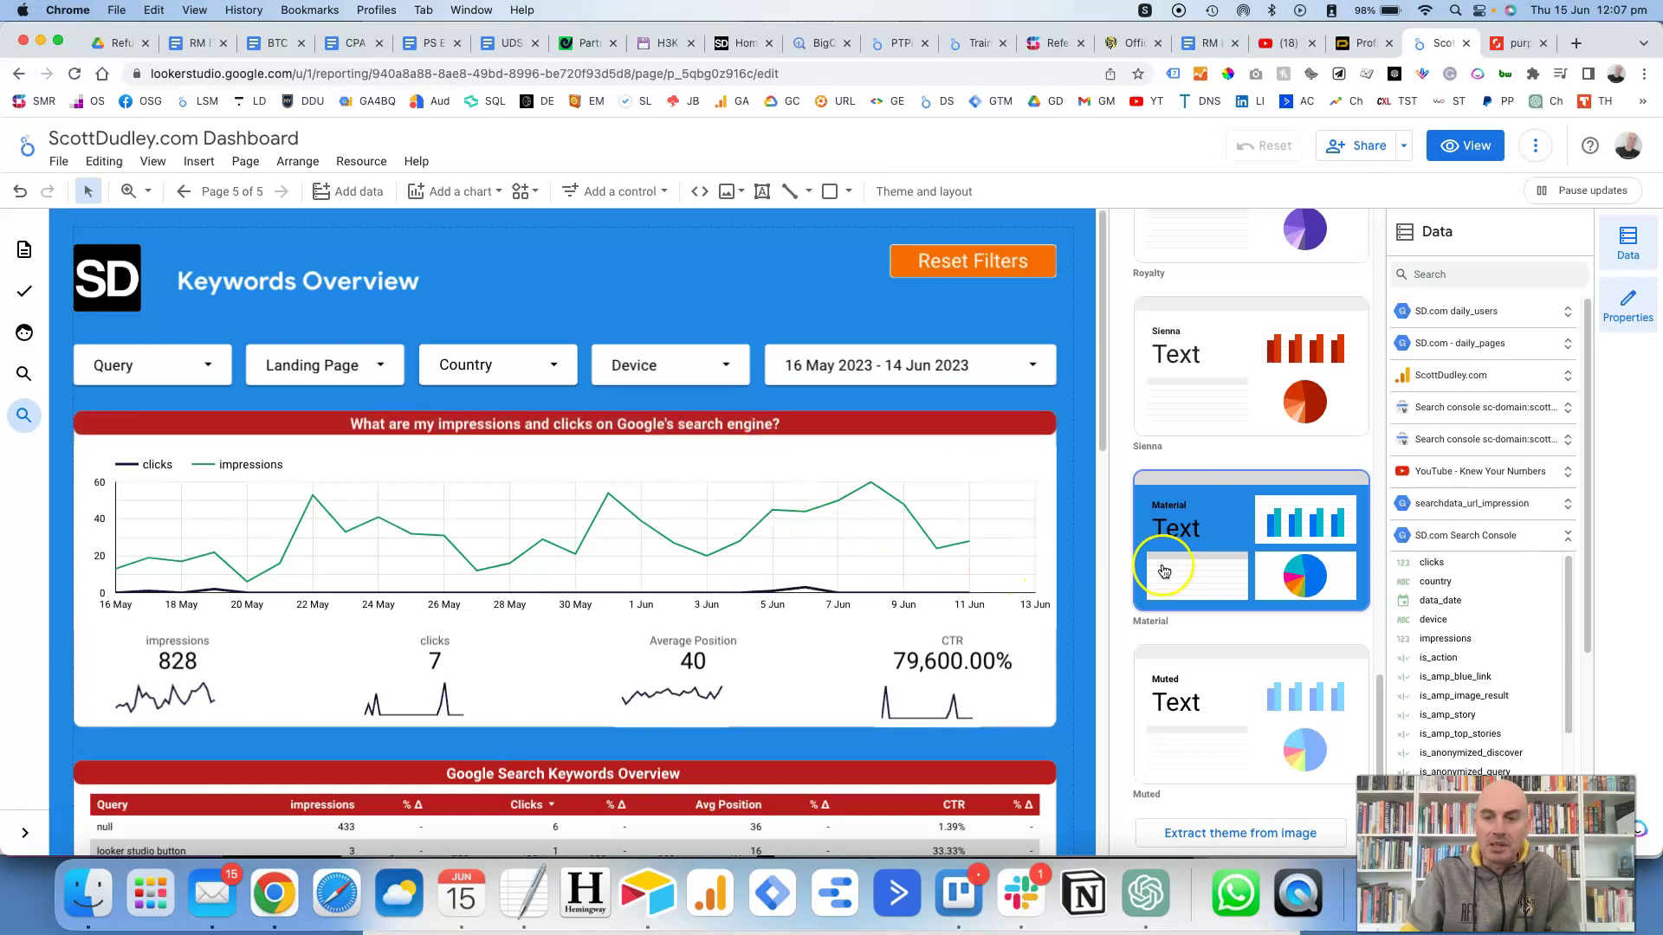
scroll(1199, 568, "down", 3)
scroll(1200, 568, "down", 3)
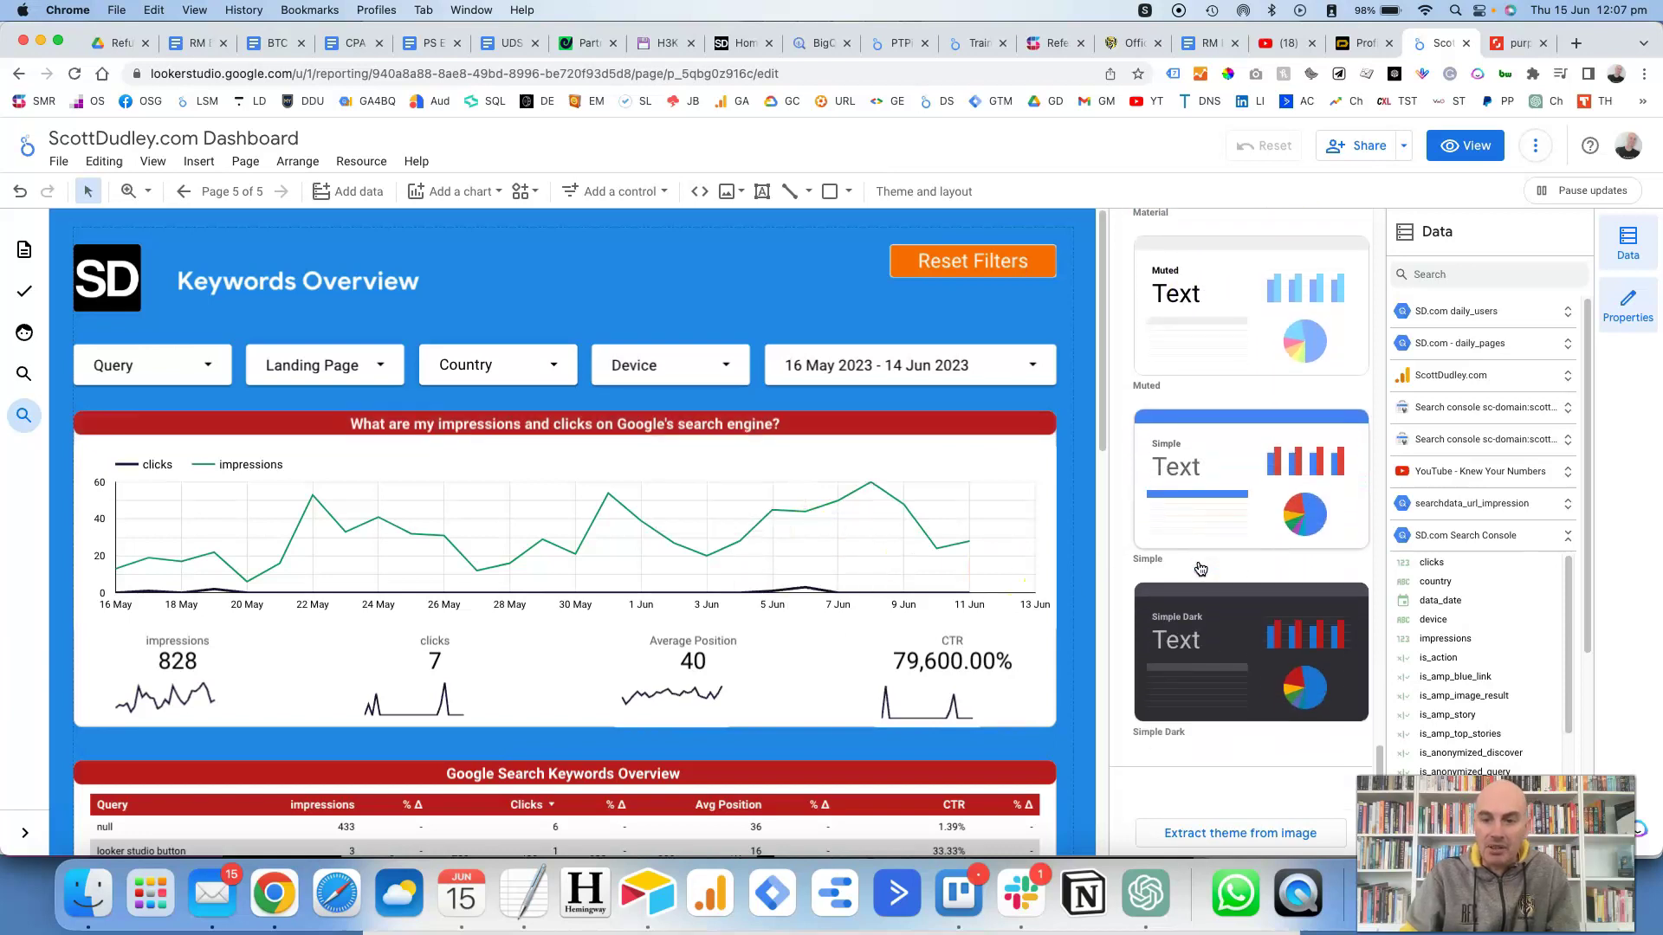
scroll(1200, 568, "down", 10)
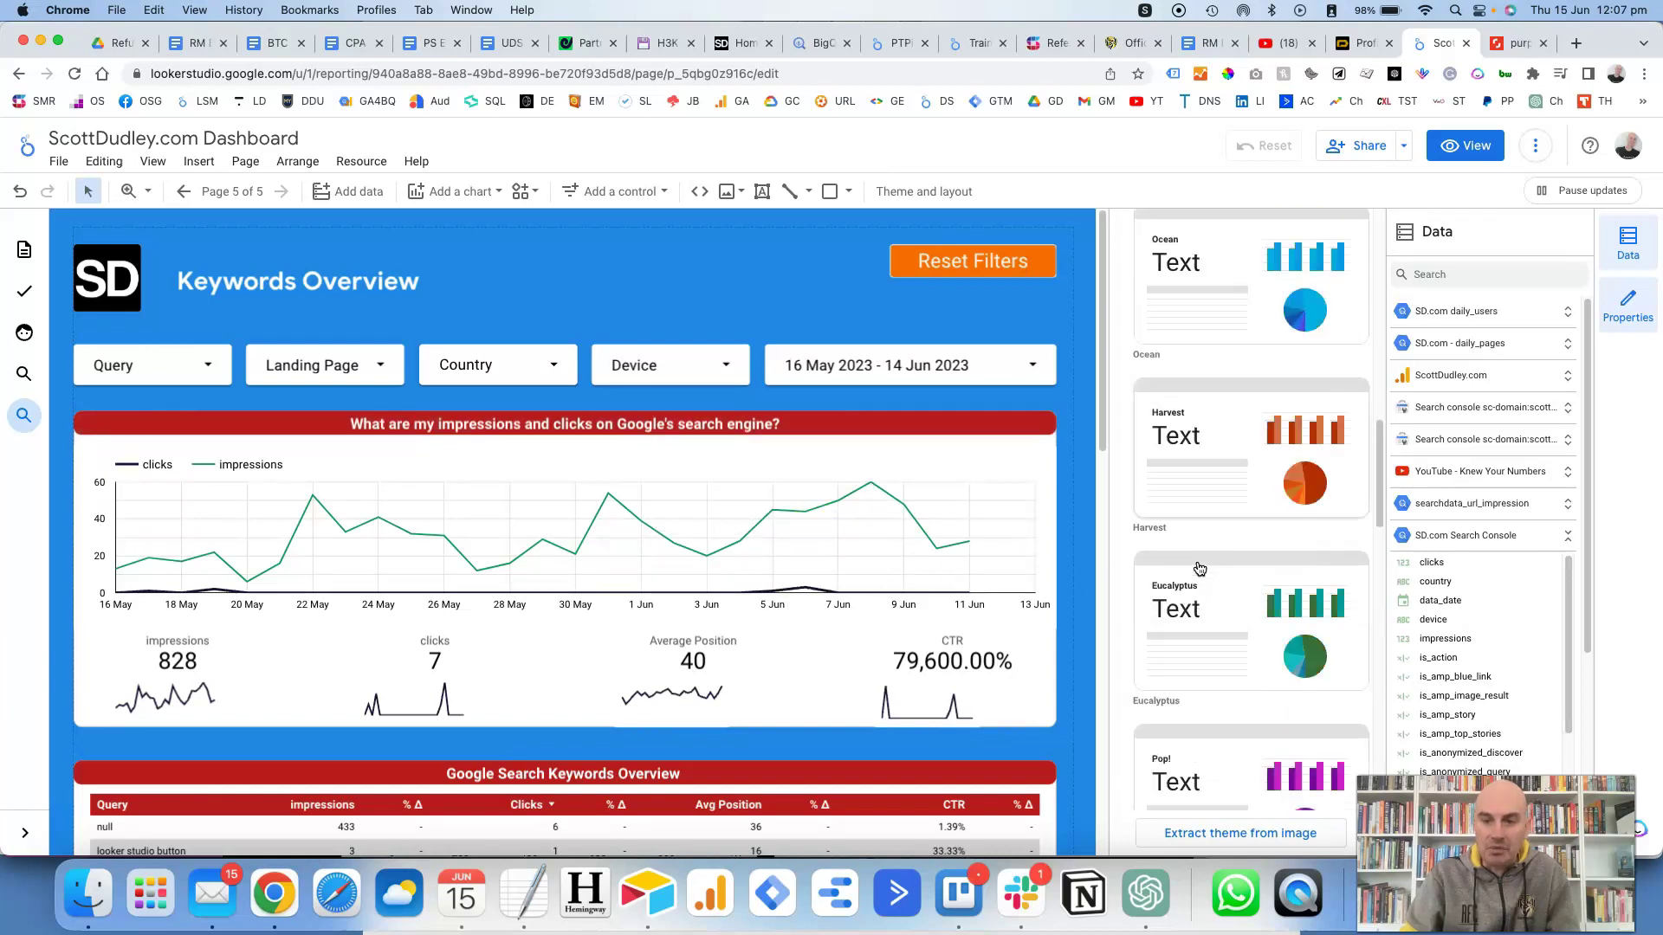
scroll(1198, 623, "up", 10)
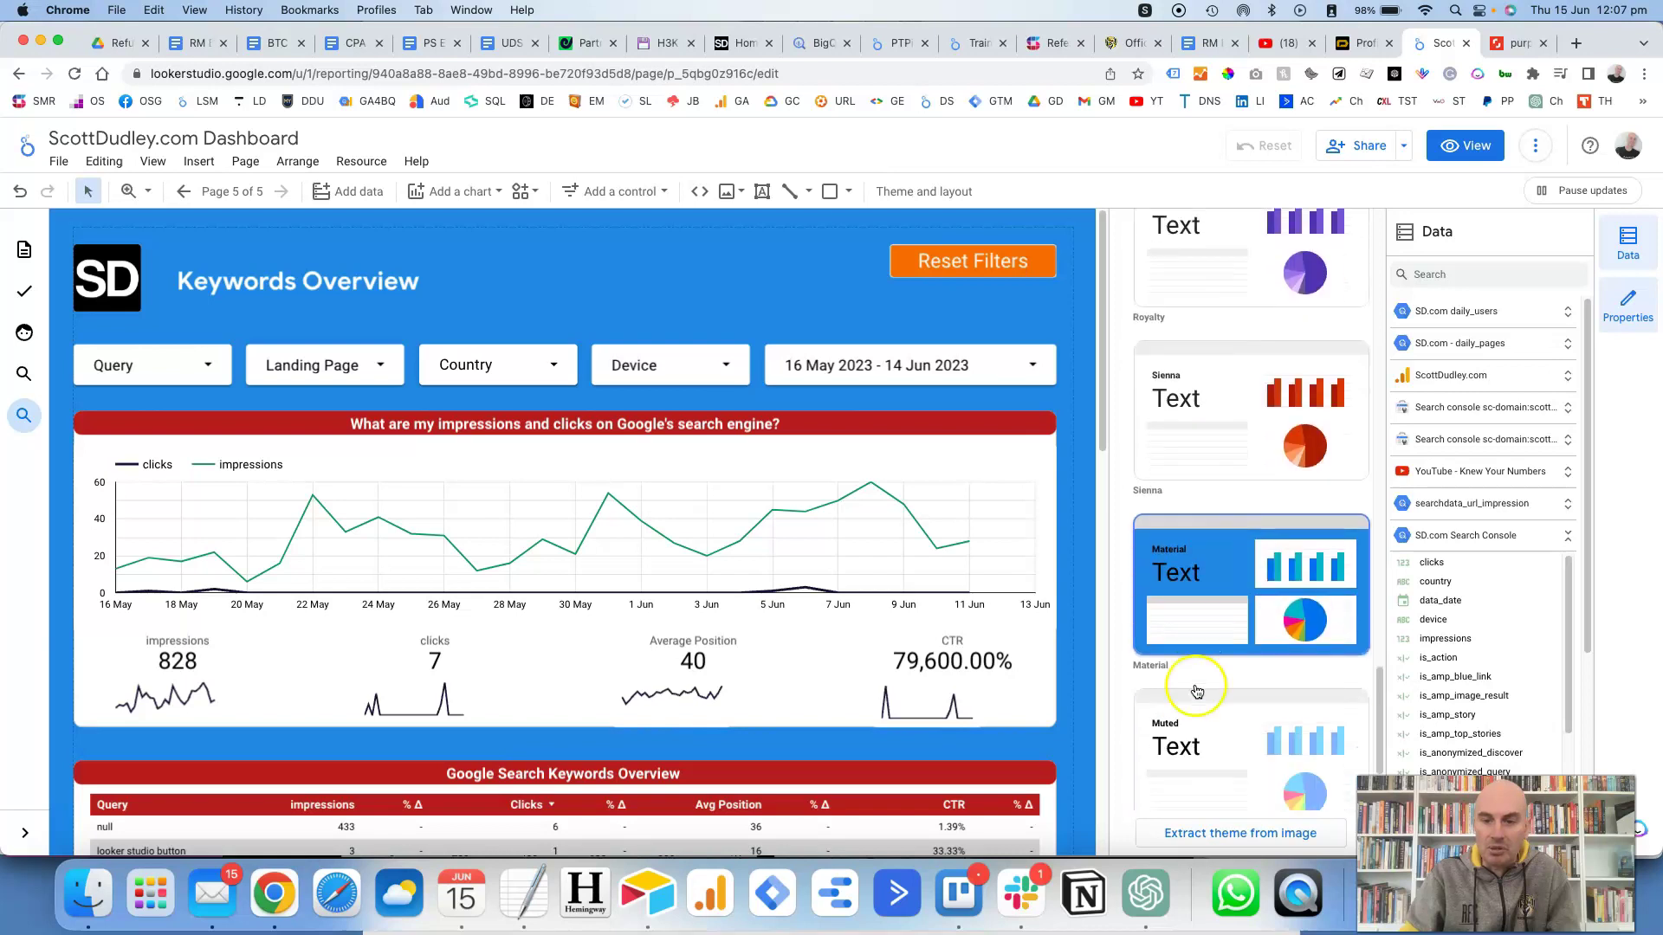
Step: Choose Extract theme from image by URL to bring up the empty Upload image by URL dialog
left_click(1220, 844)
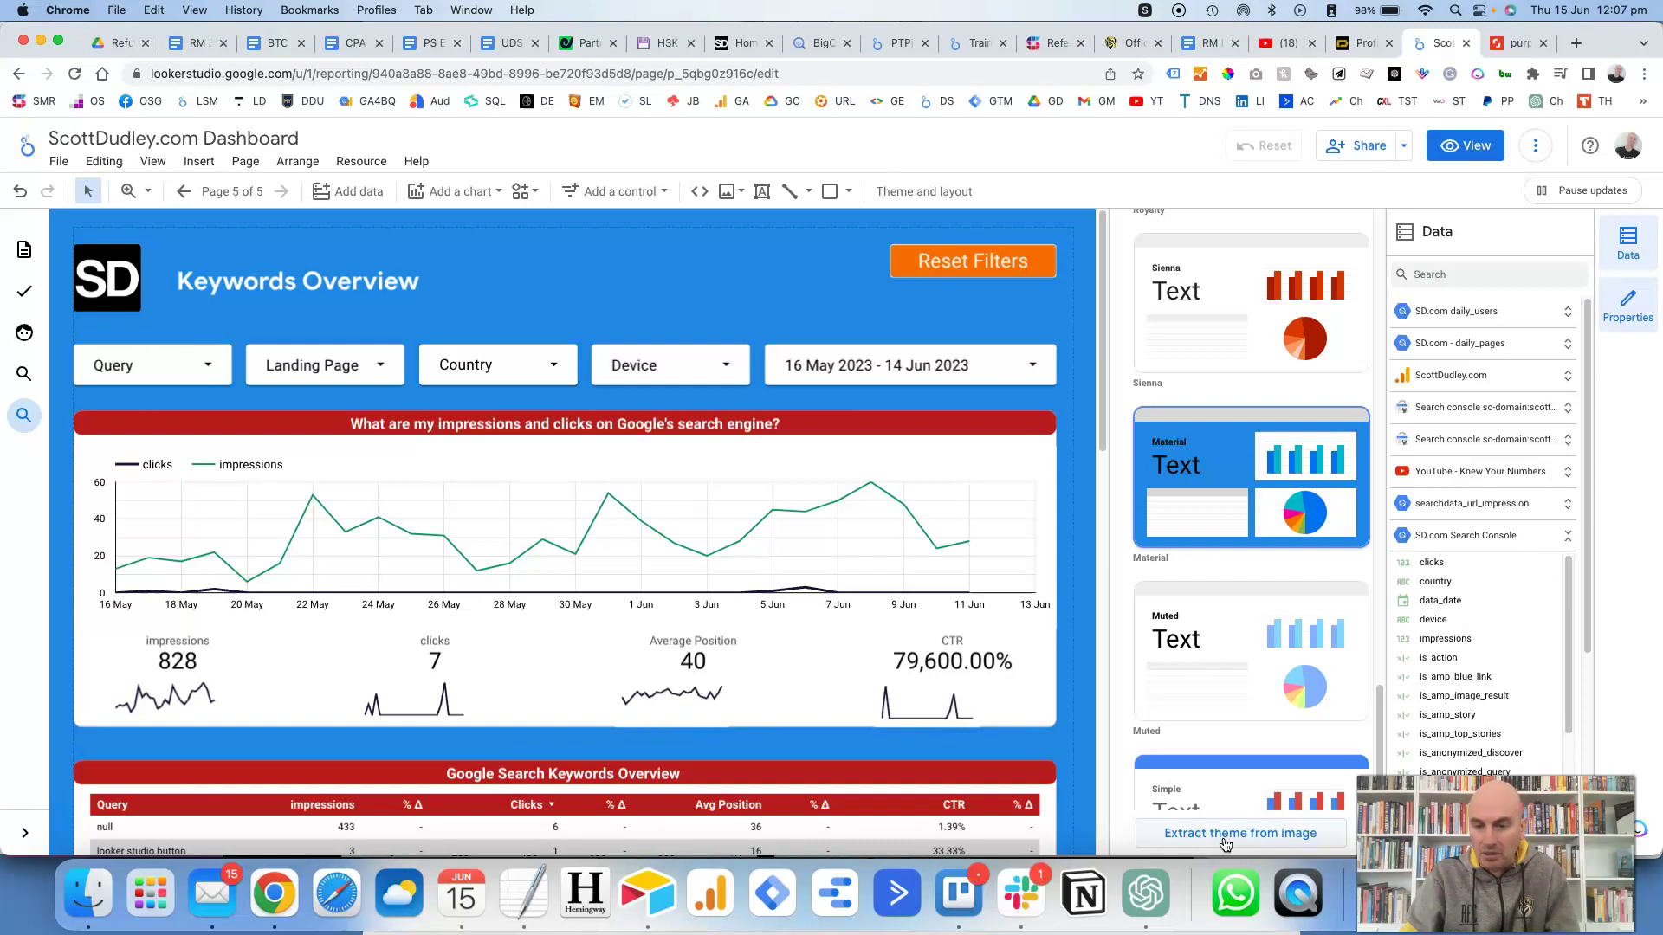
left_click(1226, 840)
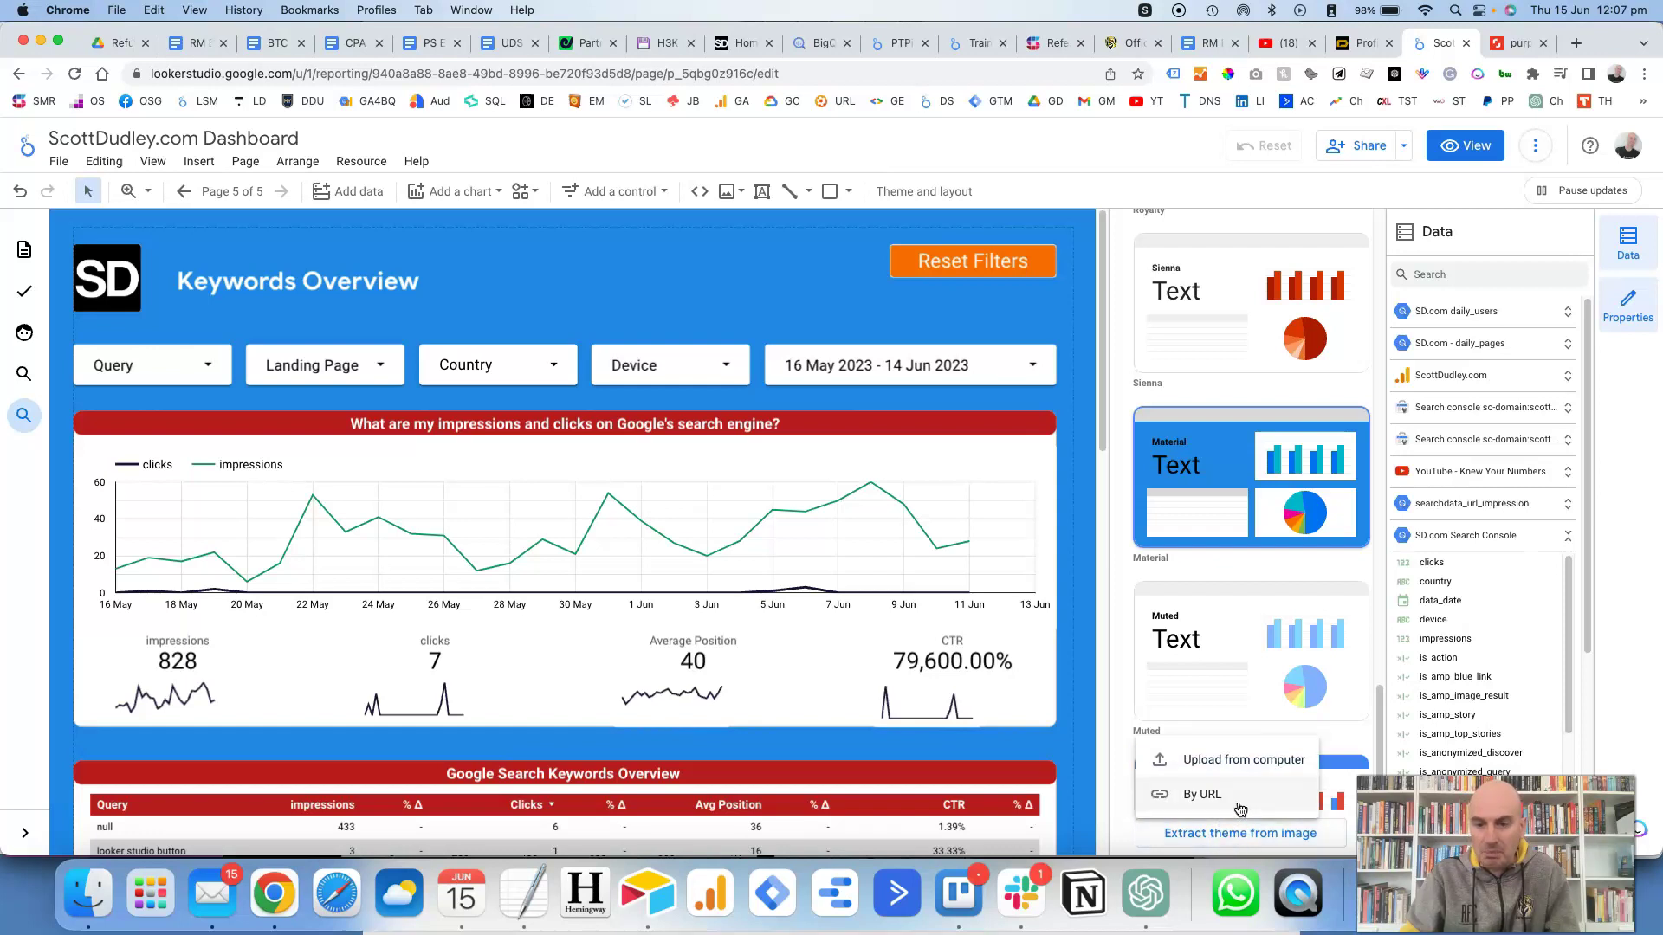
left_click(1244, 763)
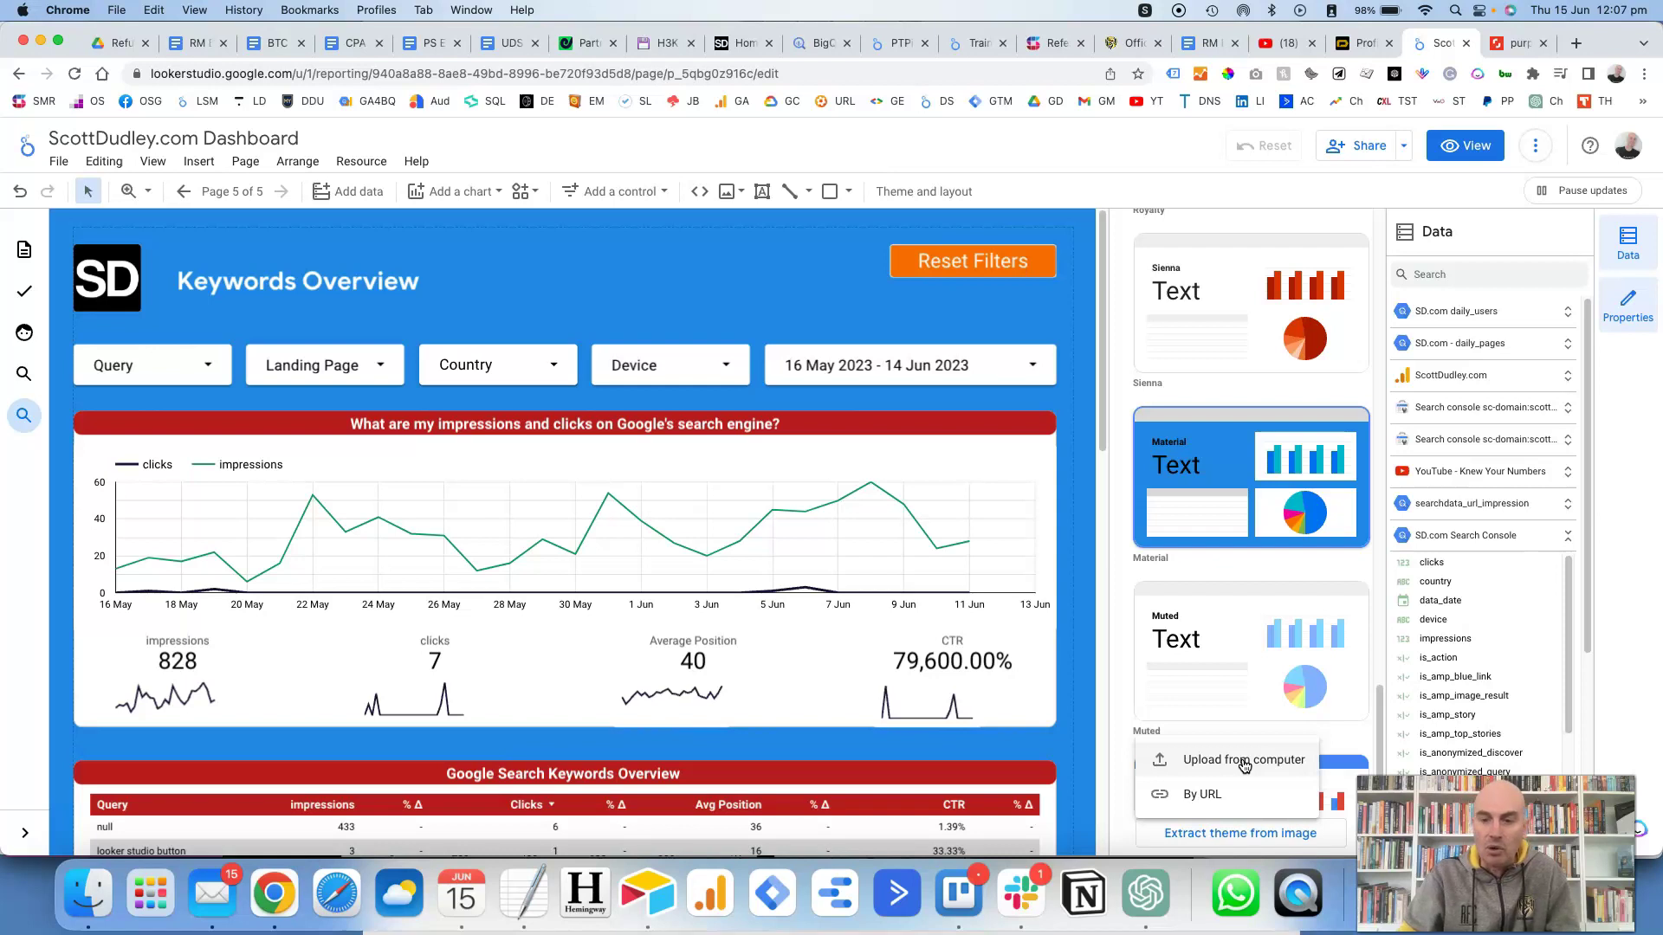
left_click(1212, 796)
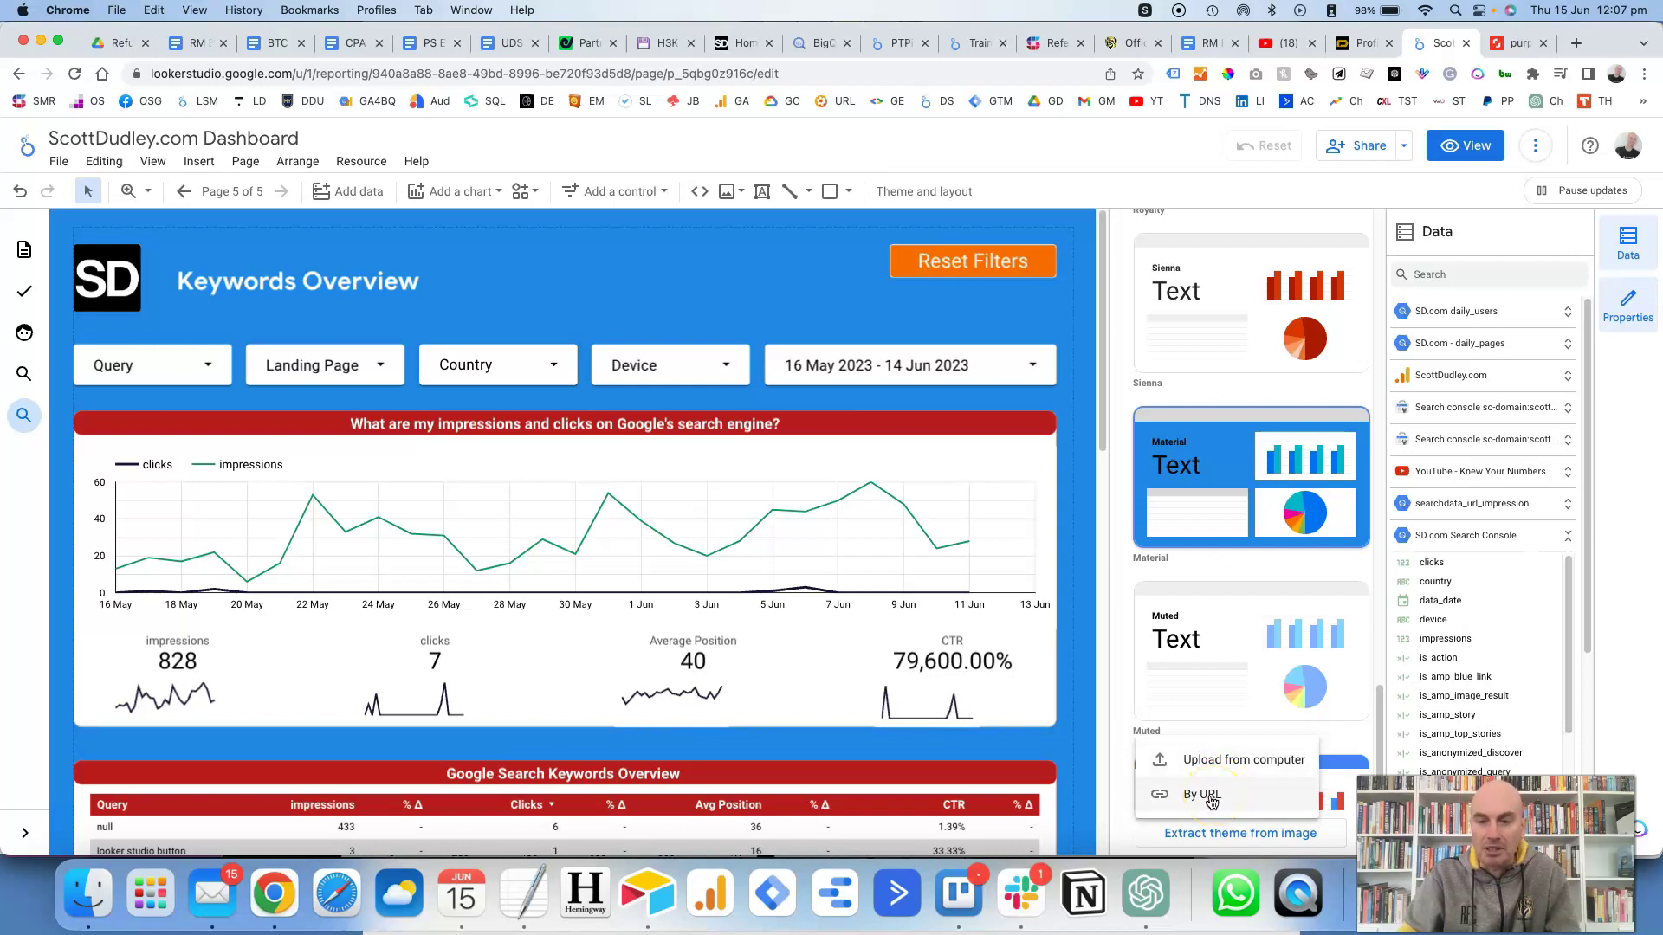
left_click(1211, 797)
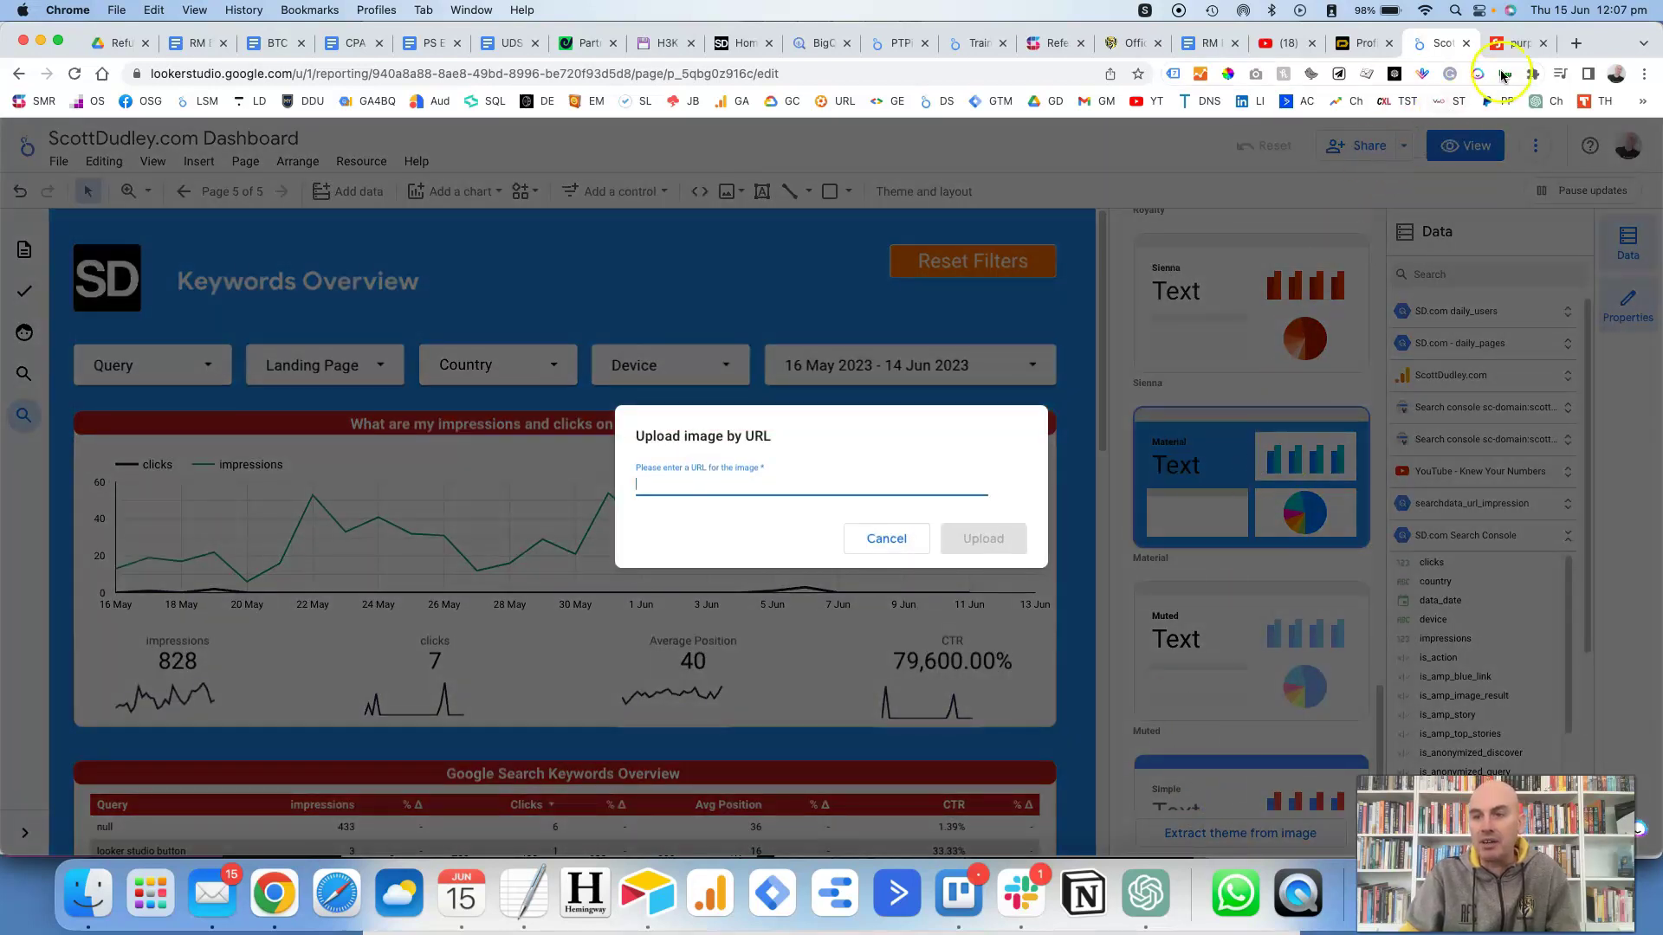
Step: Copy the purple corporate identity image's Shutterstock address from Chrome's address bar
left_click(1514, 52)
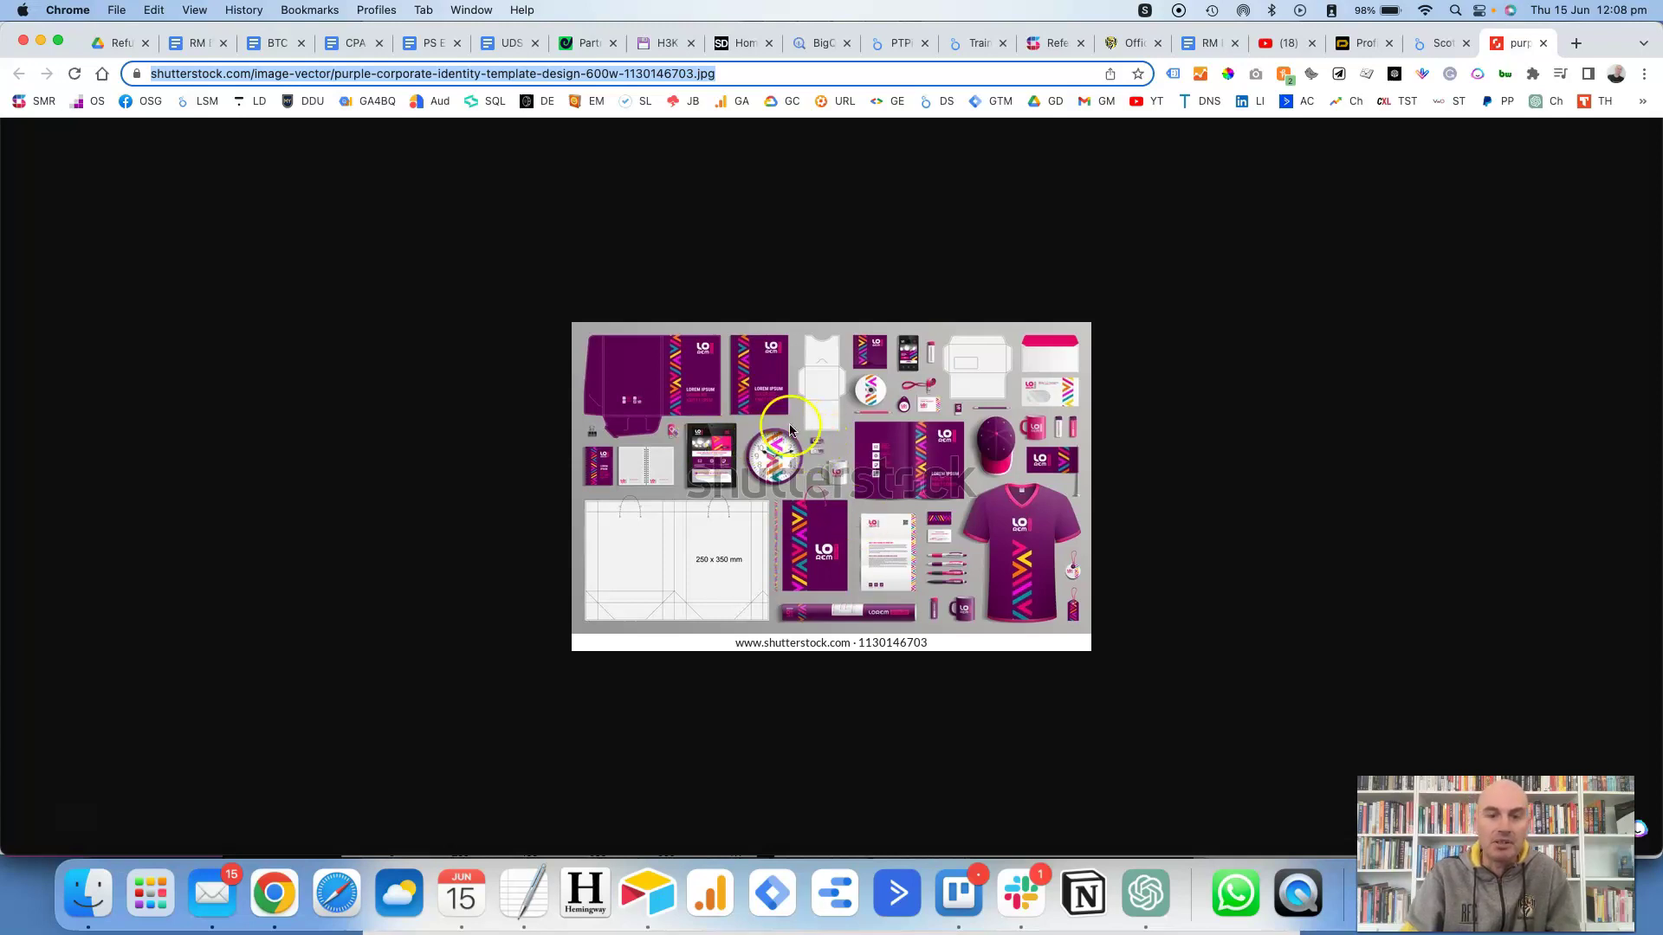
left_click(756, 76)
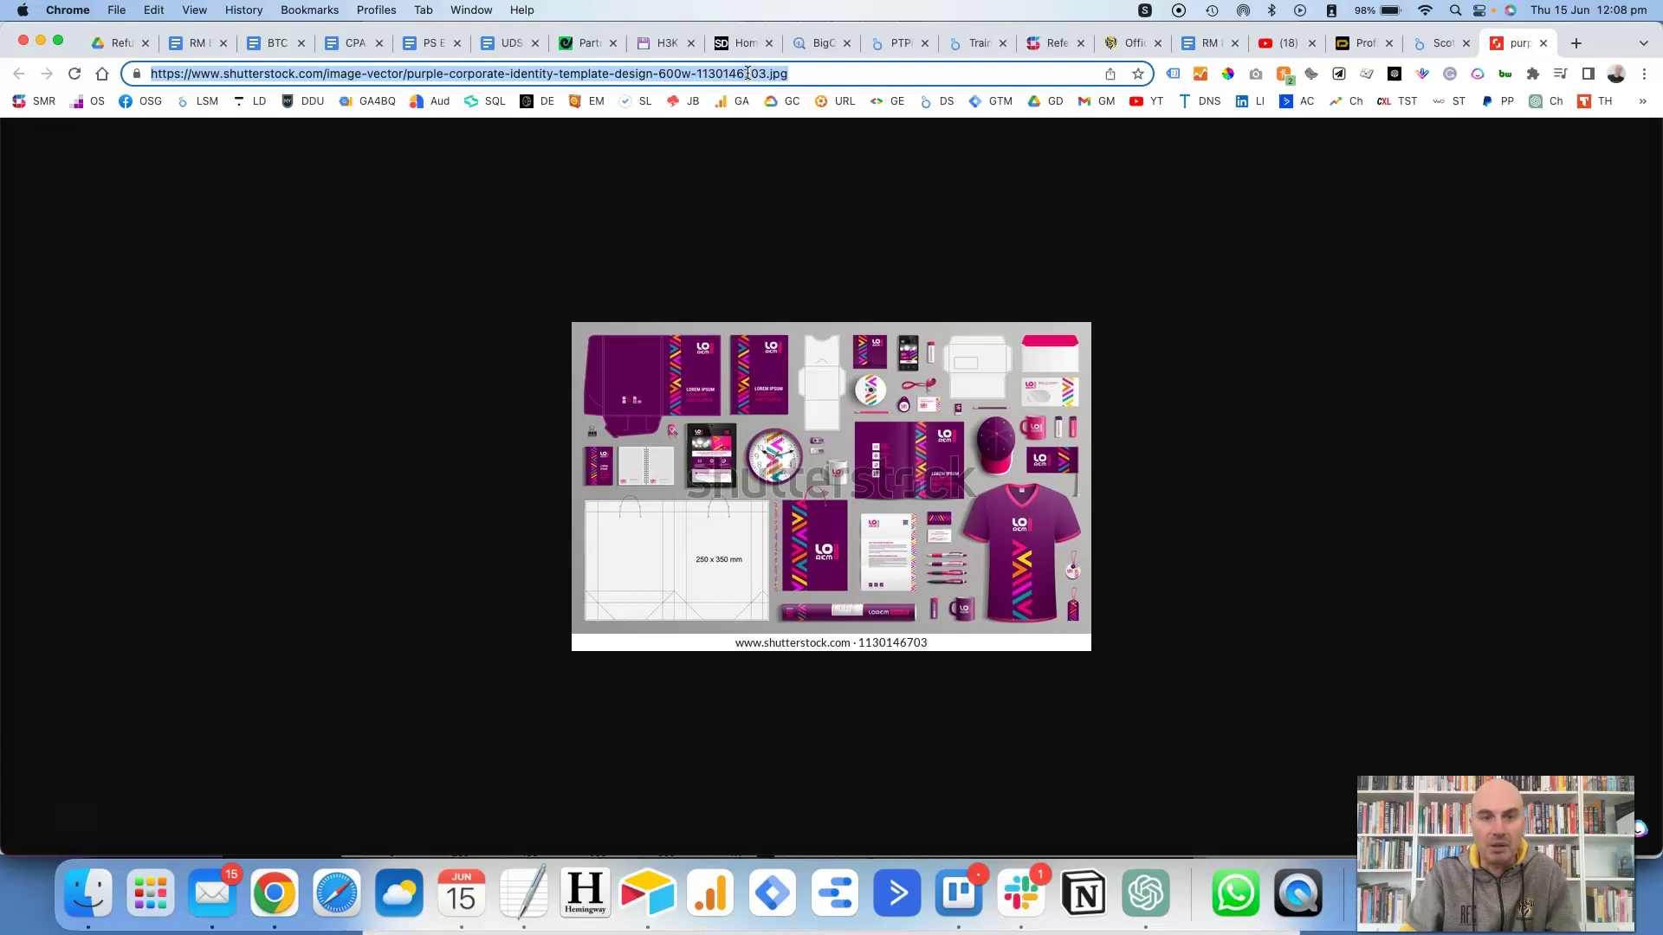
right_click(747, 73)
left_click(783, 215)
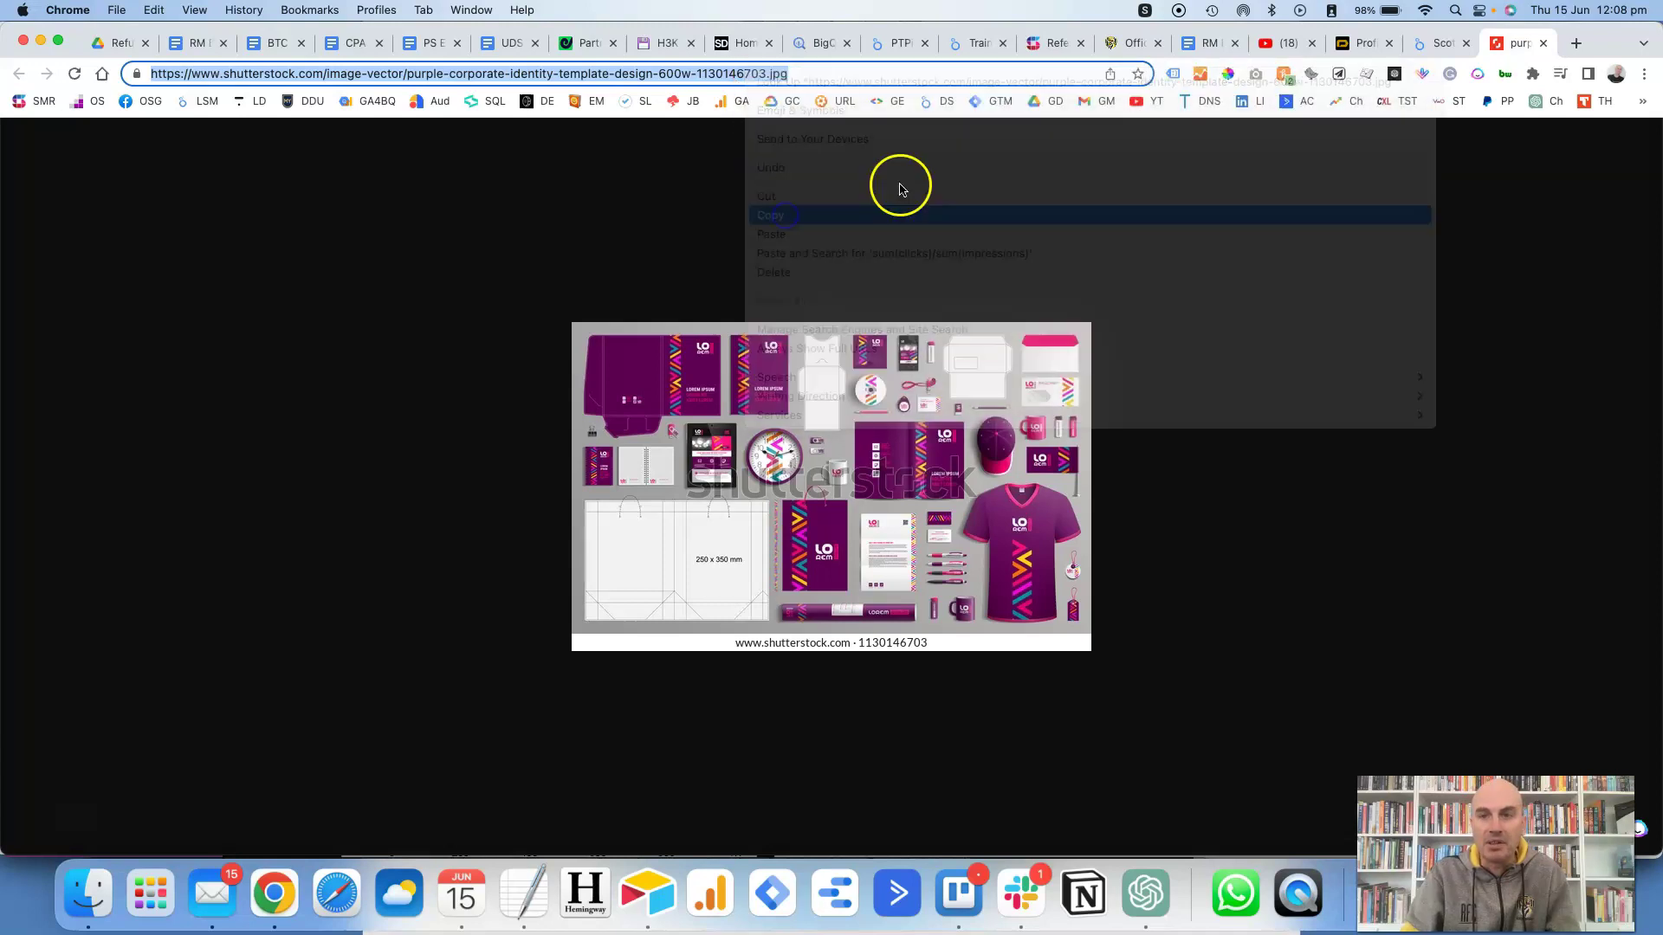
Step: Paste the image URL into Upload image by URL and upload it to generate three purple themes
left_click(1434, 44)
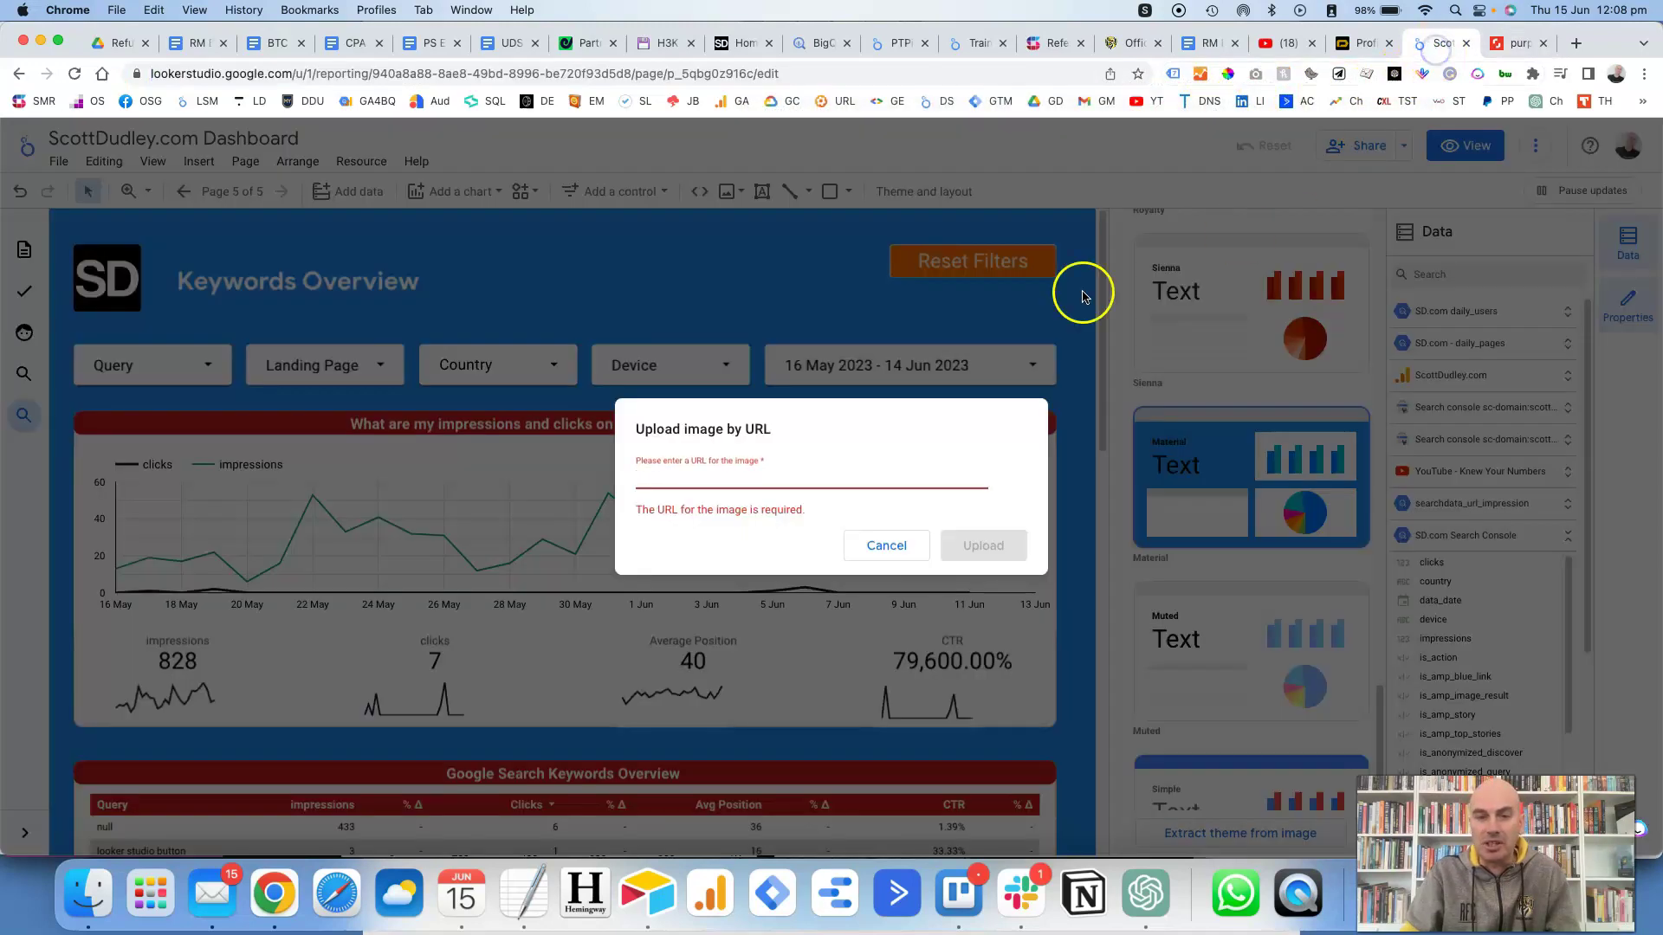
key("super+v")
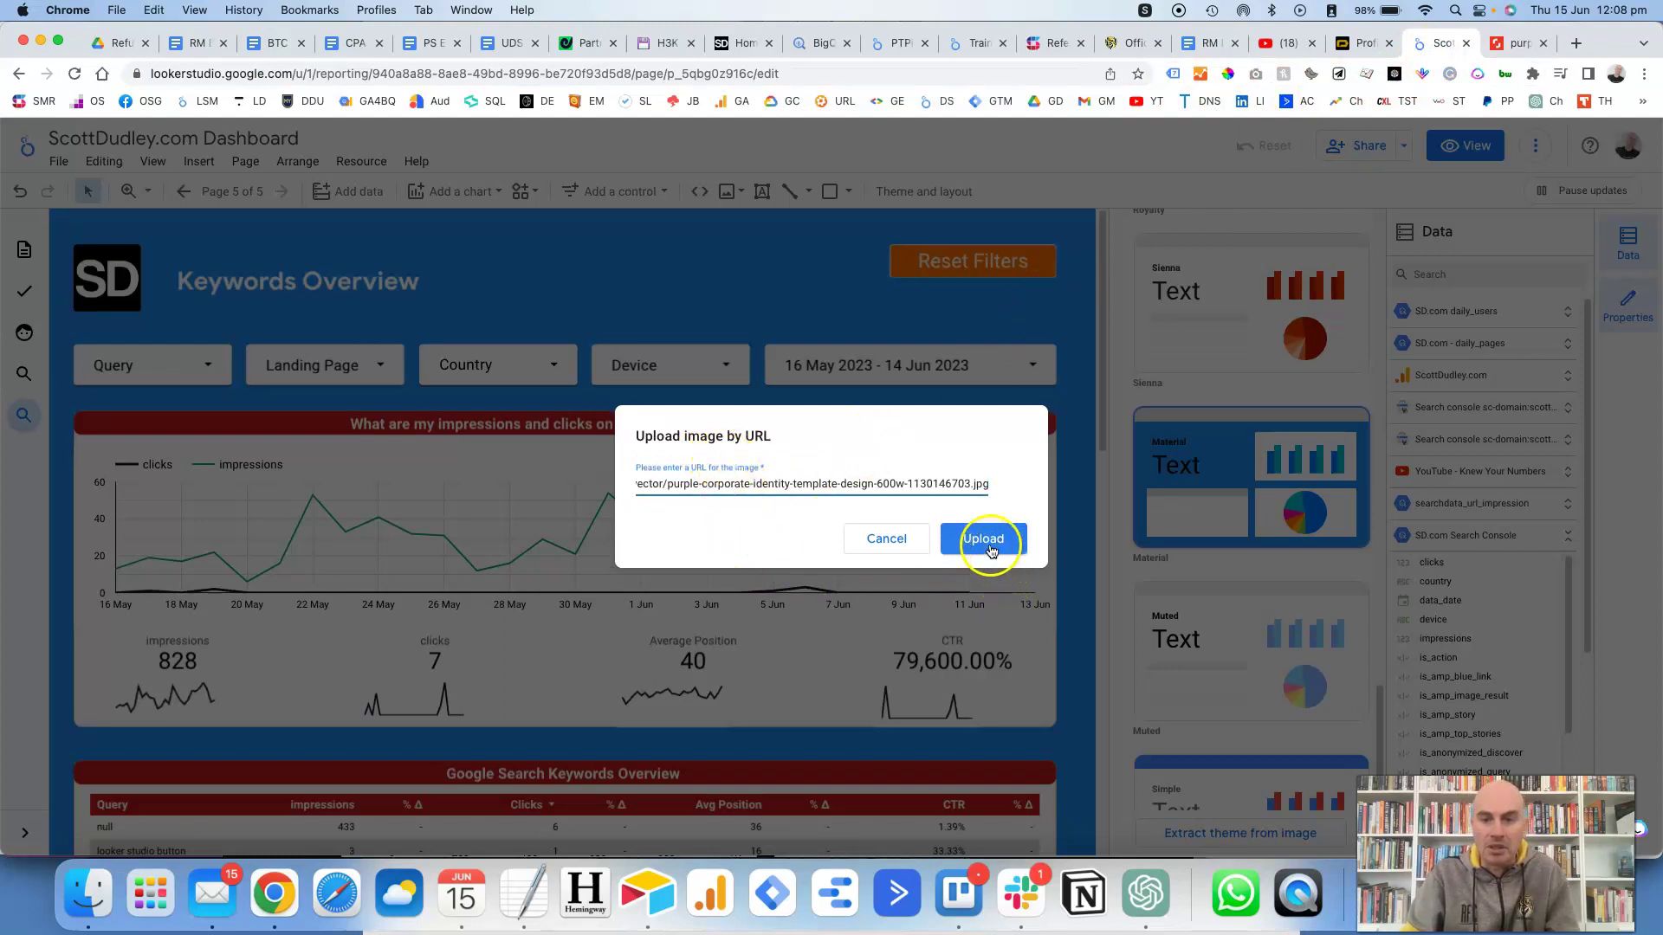
left_click(986, 543)
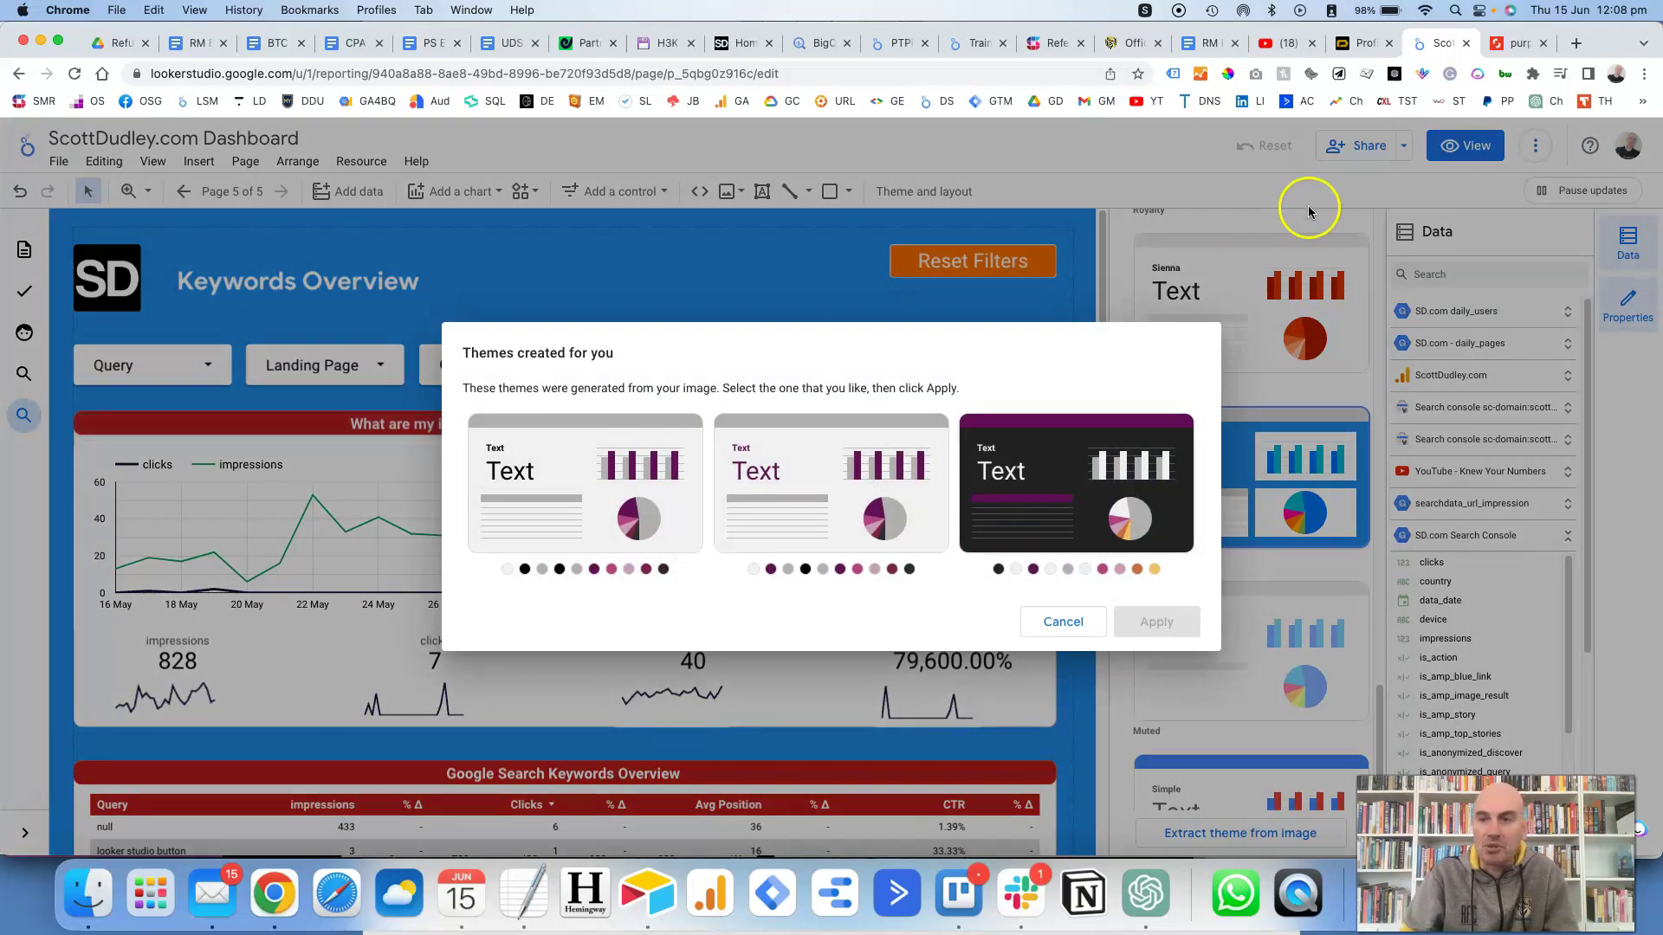
Step: Compare the three generated themes and apply the dark purple-on-black one to the report
left_click(1518, 43)
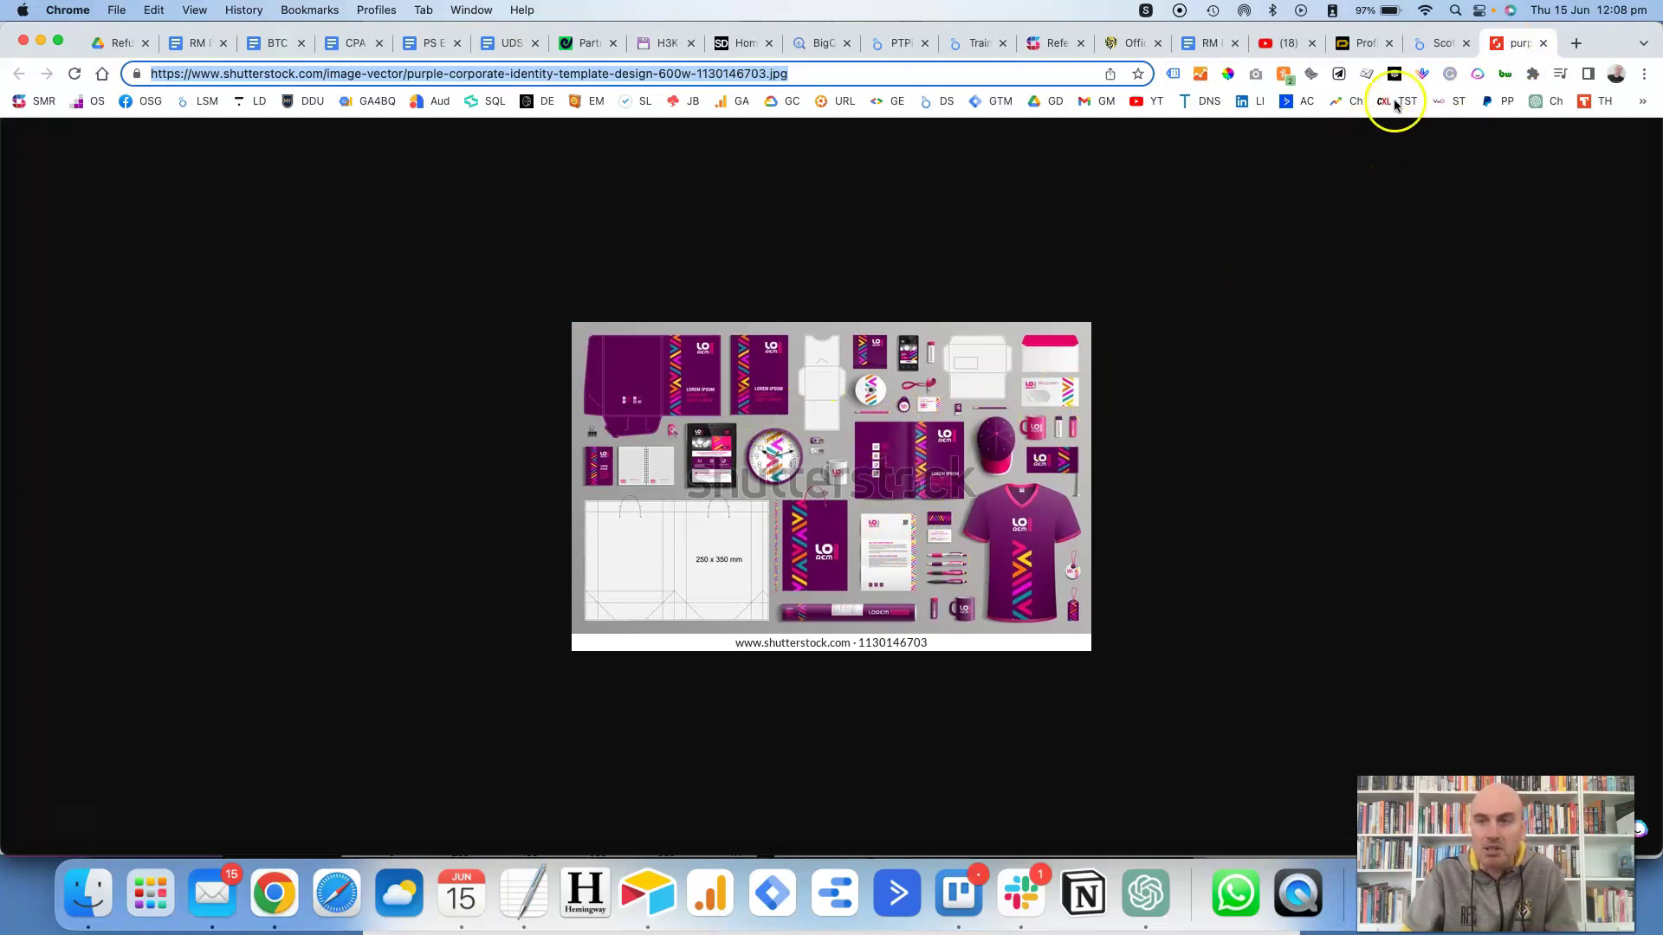
left_click(1440, 44)
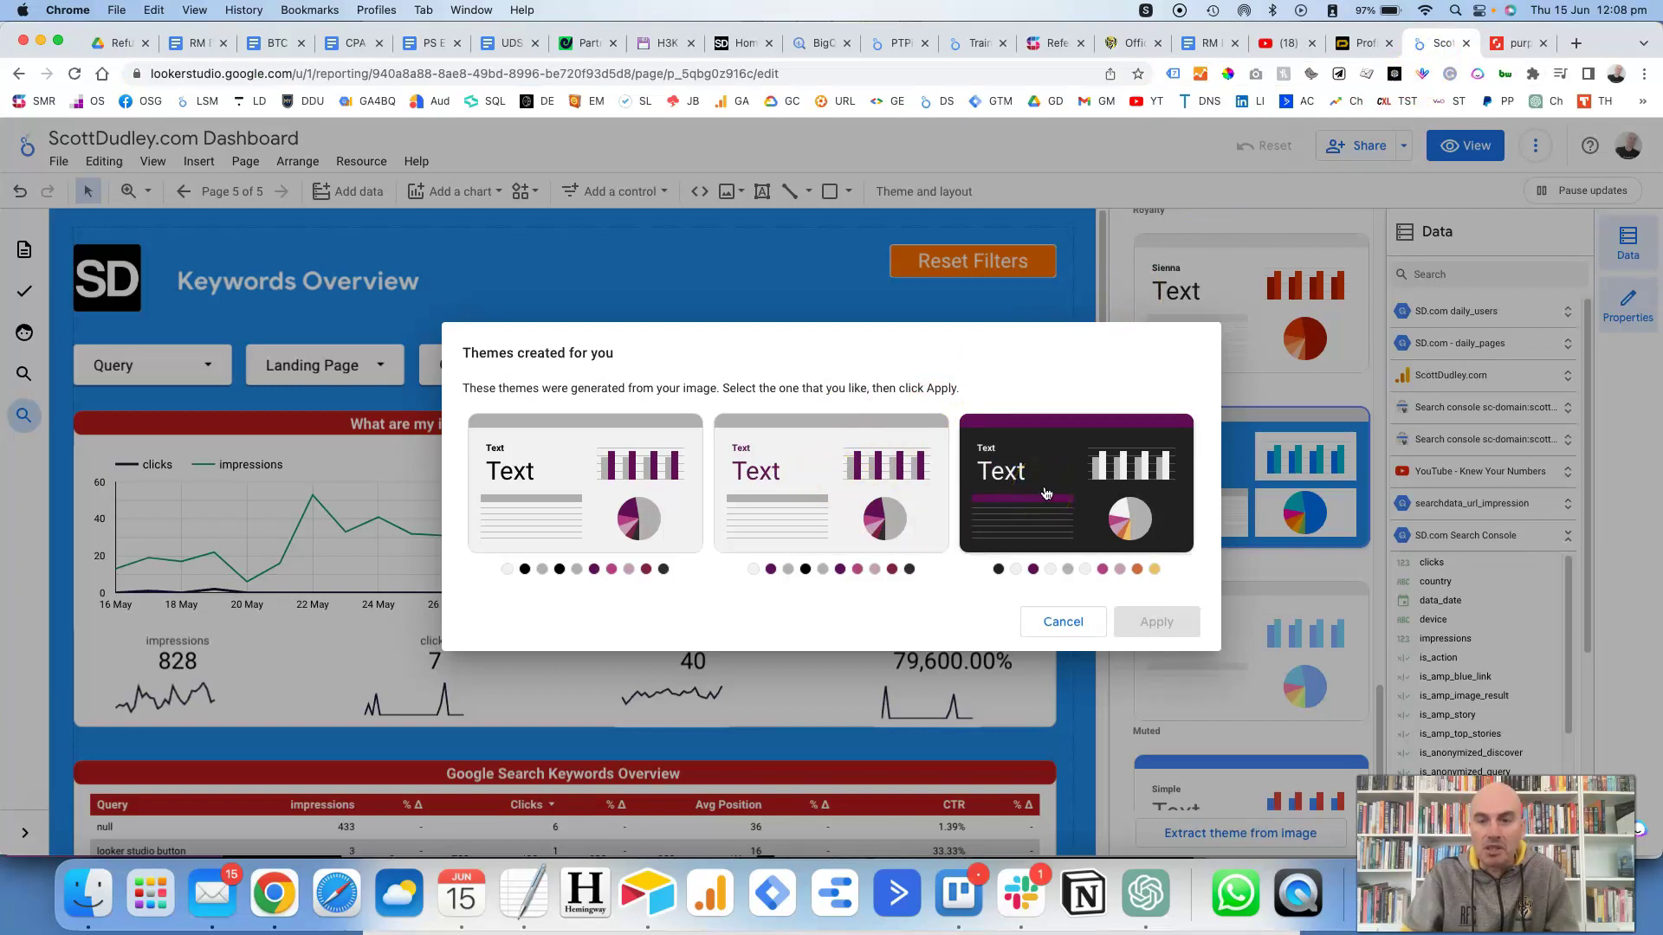
left_click(817, 475)
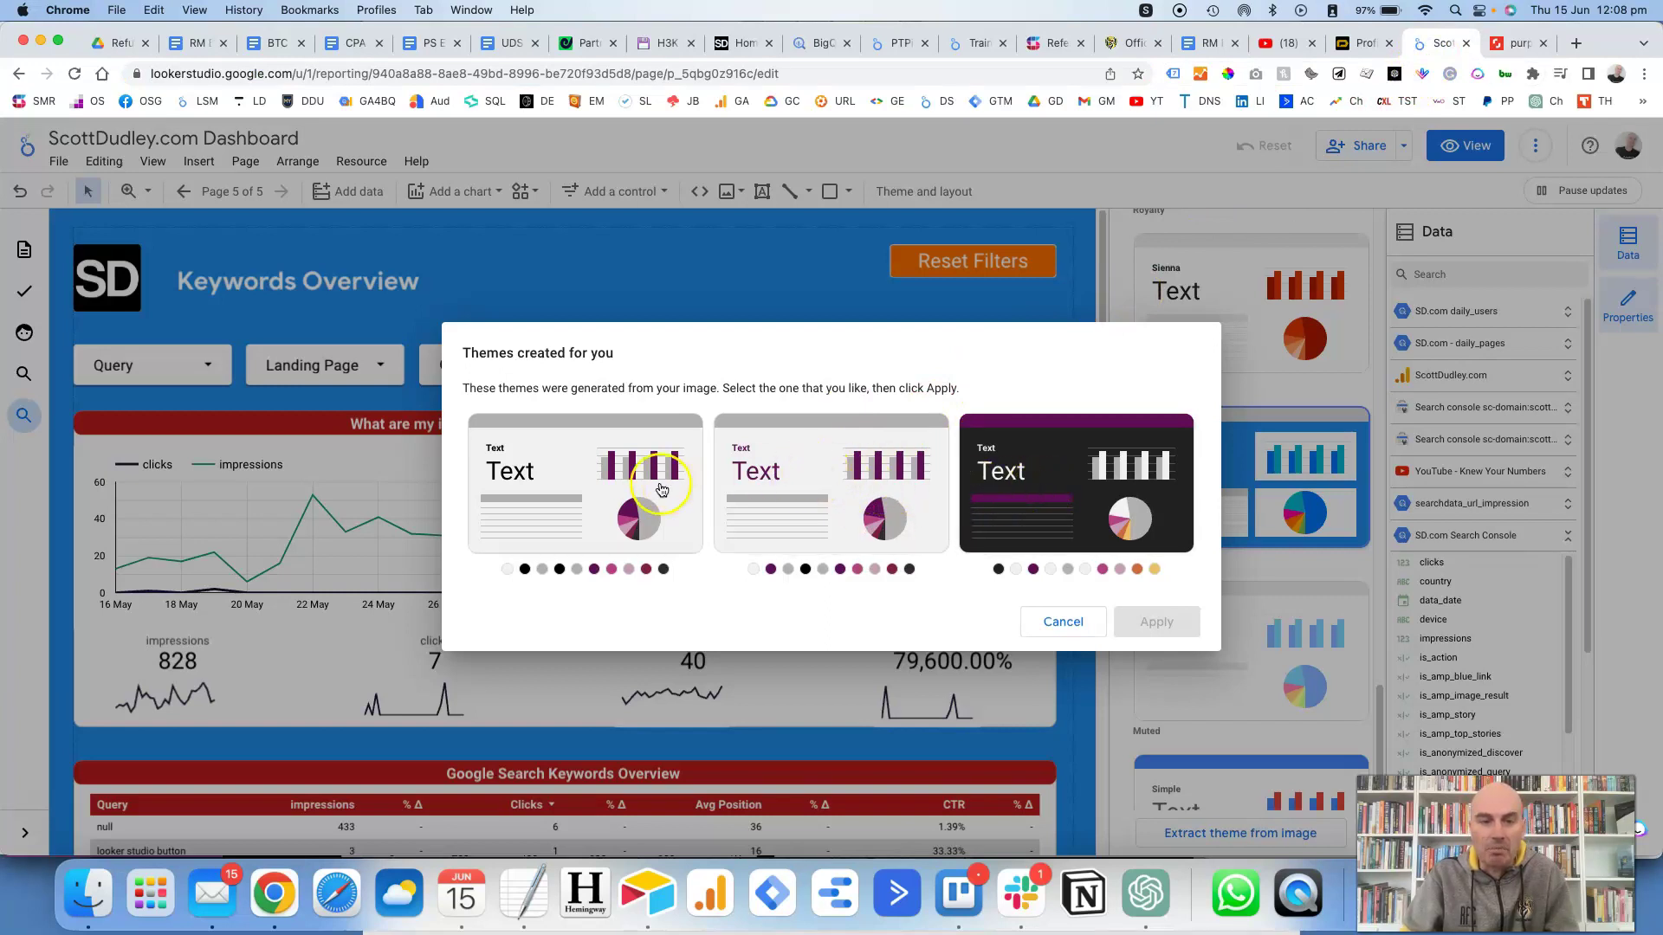
left_click(634, 529)
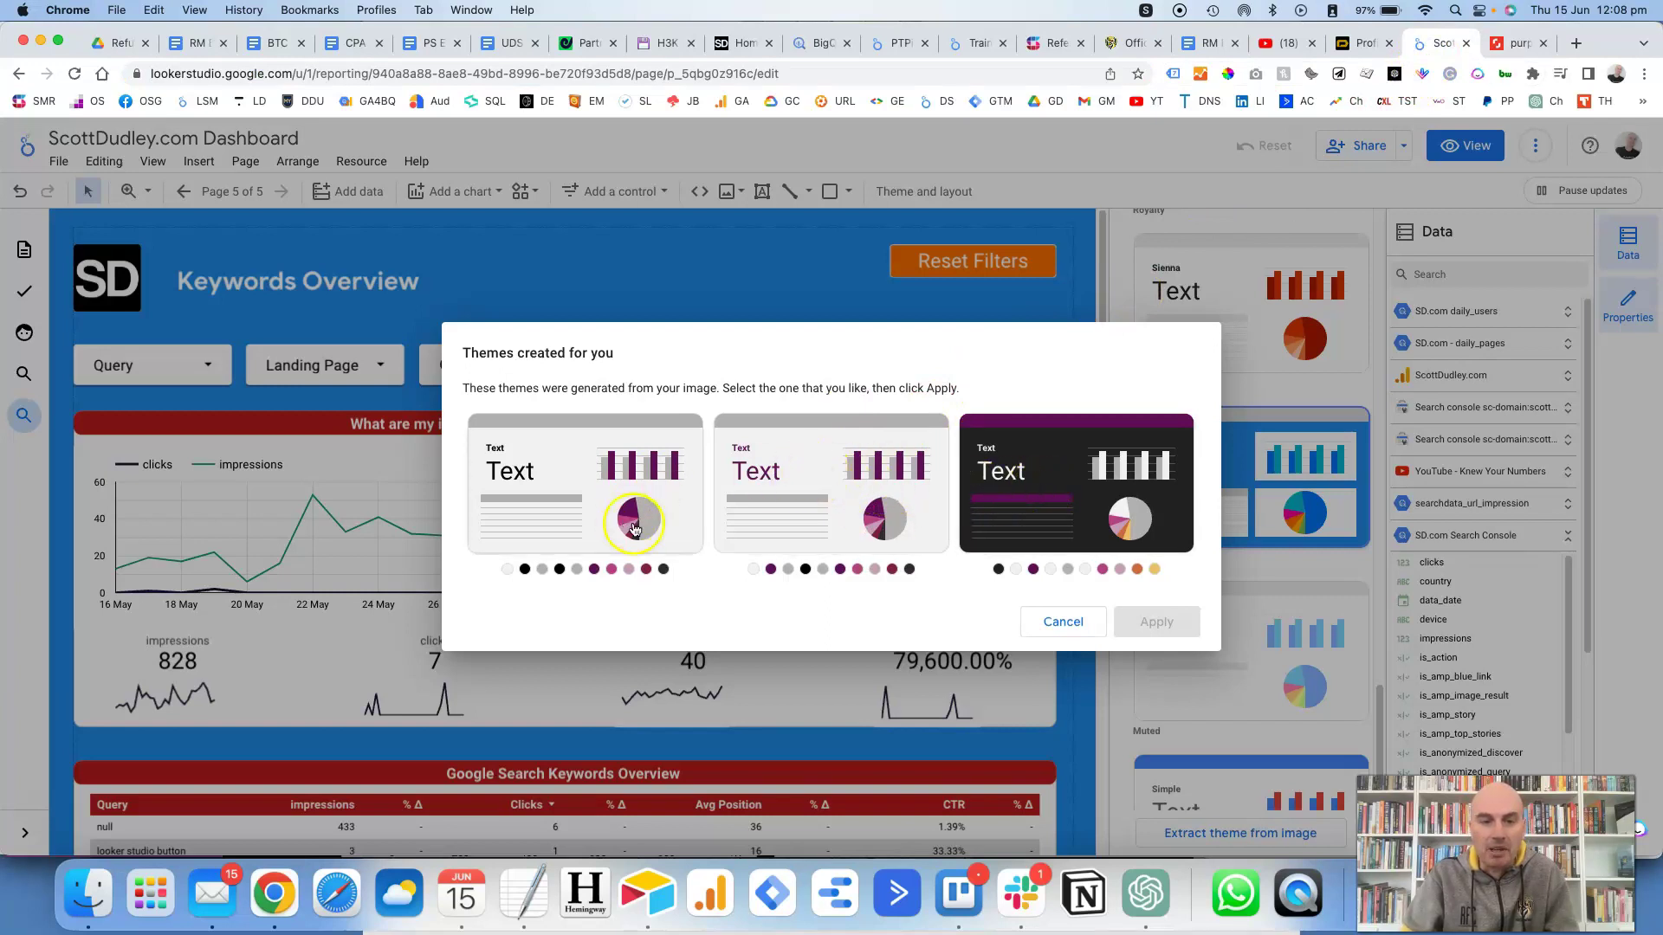
left_click(802, 527)
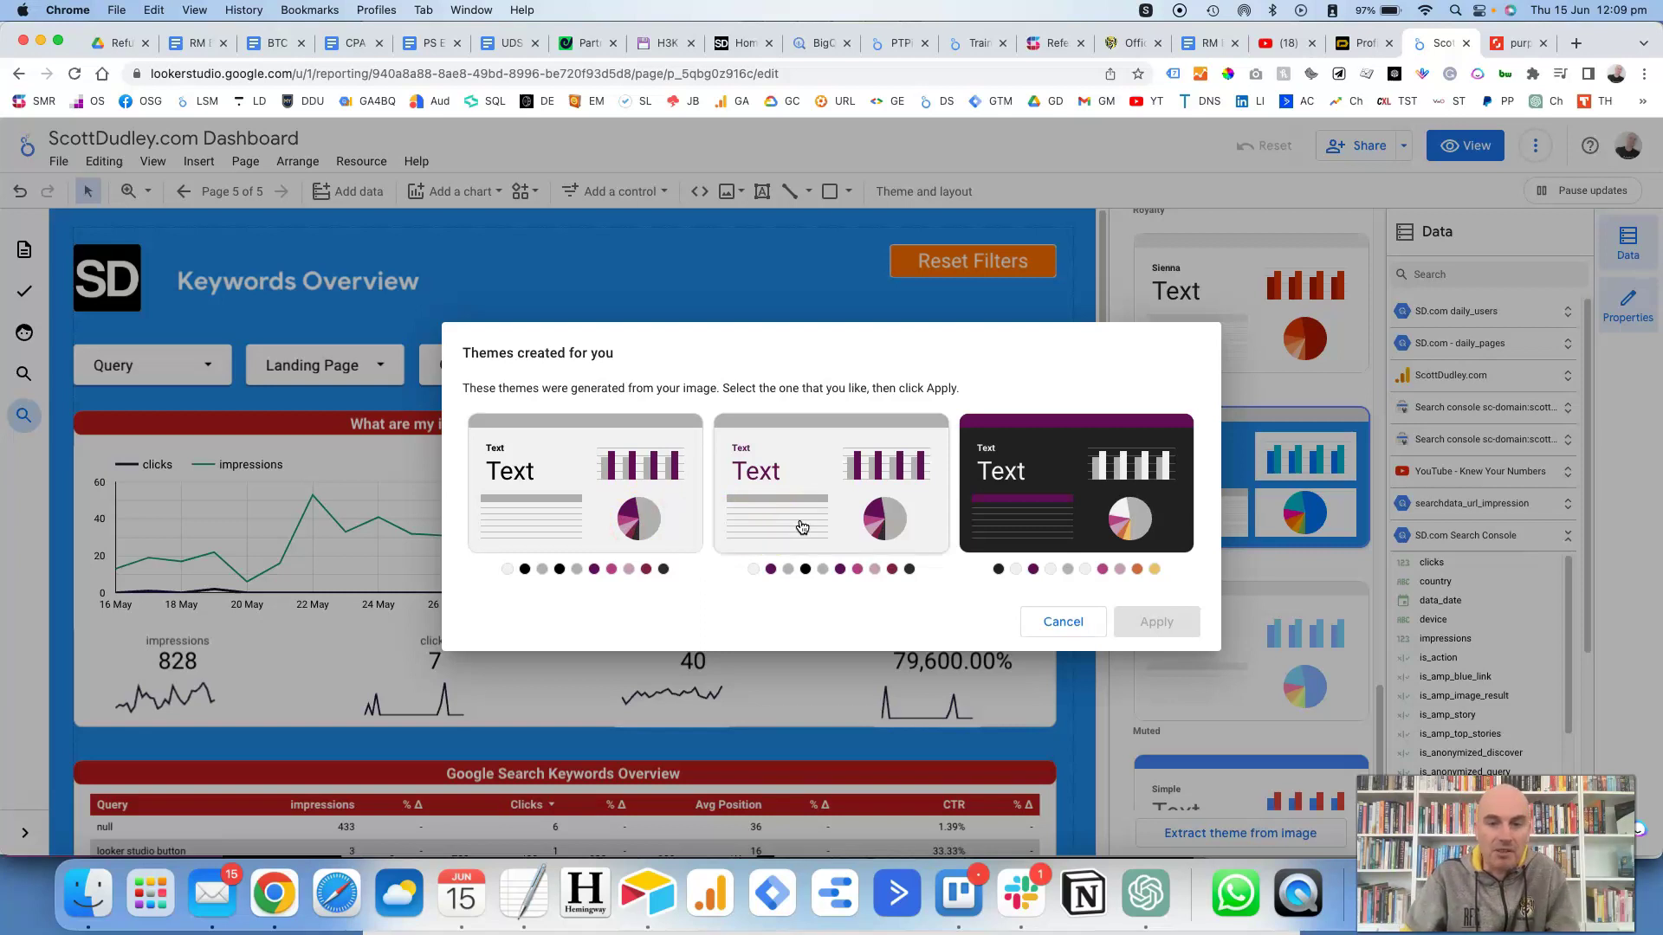
left_click(1022, 500)
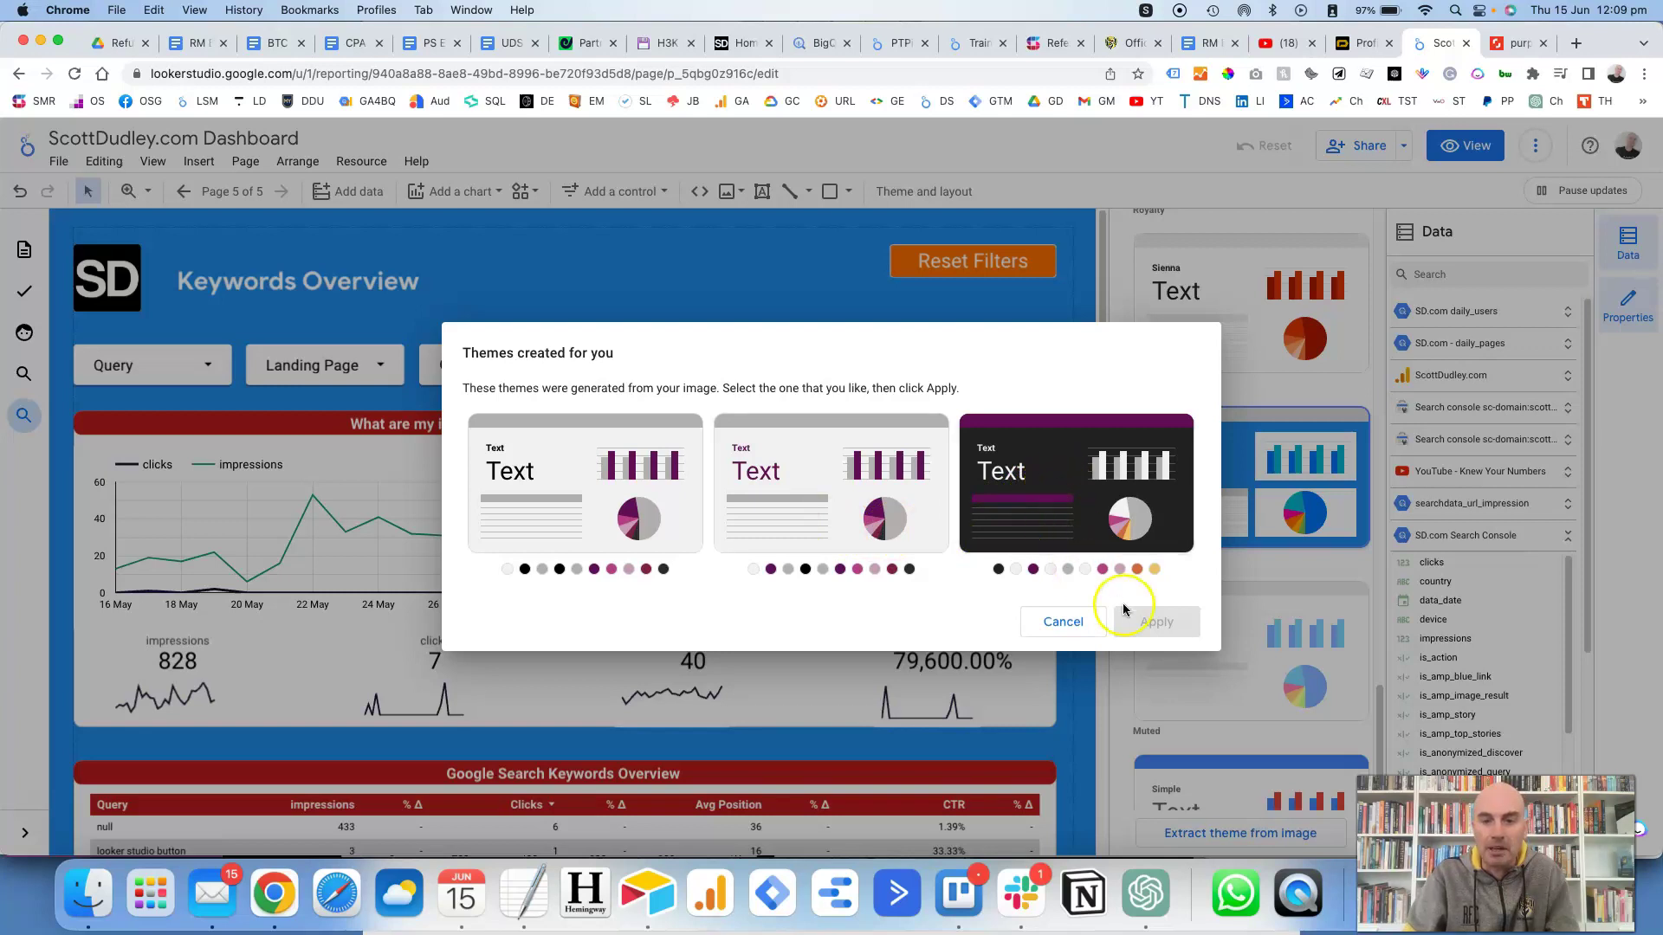
left_click(1057, 479)
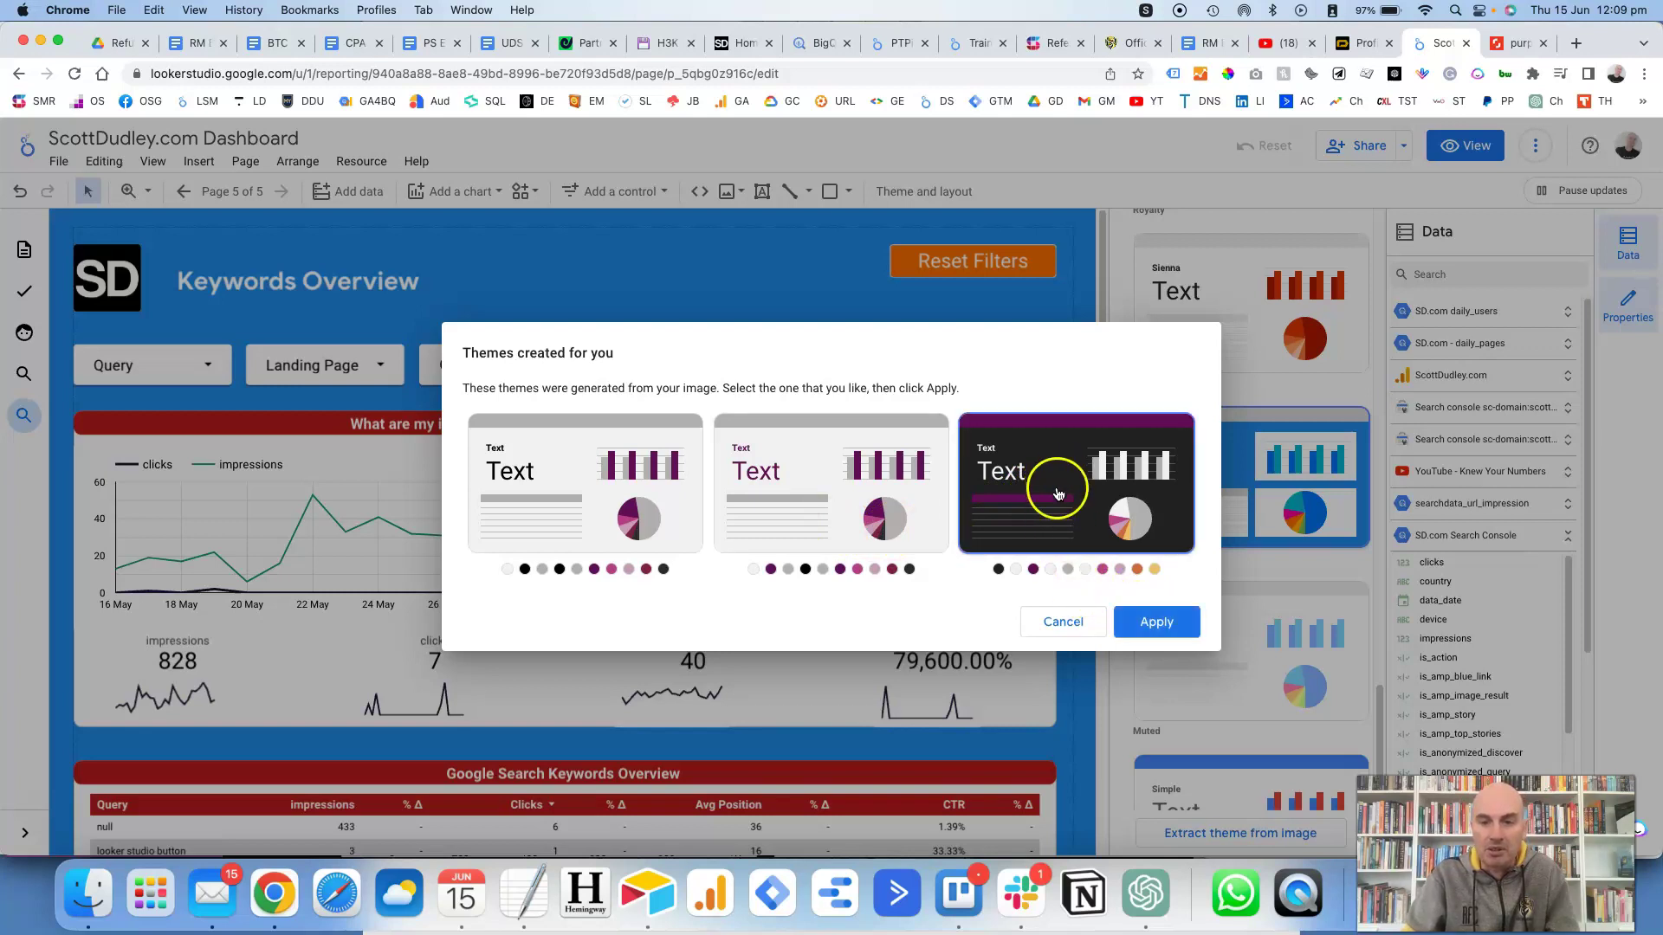
left_click(1156, 625)
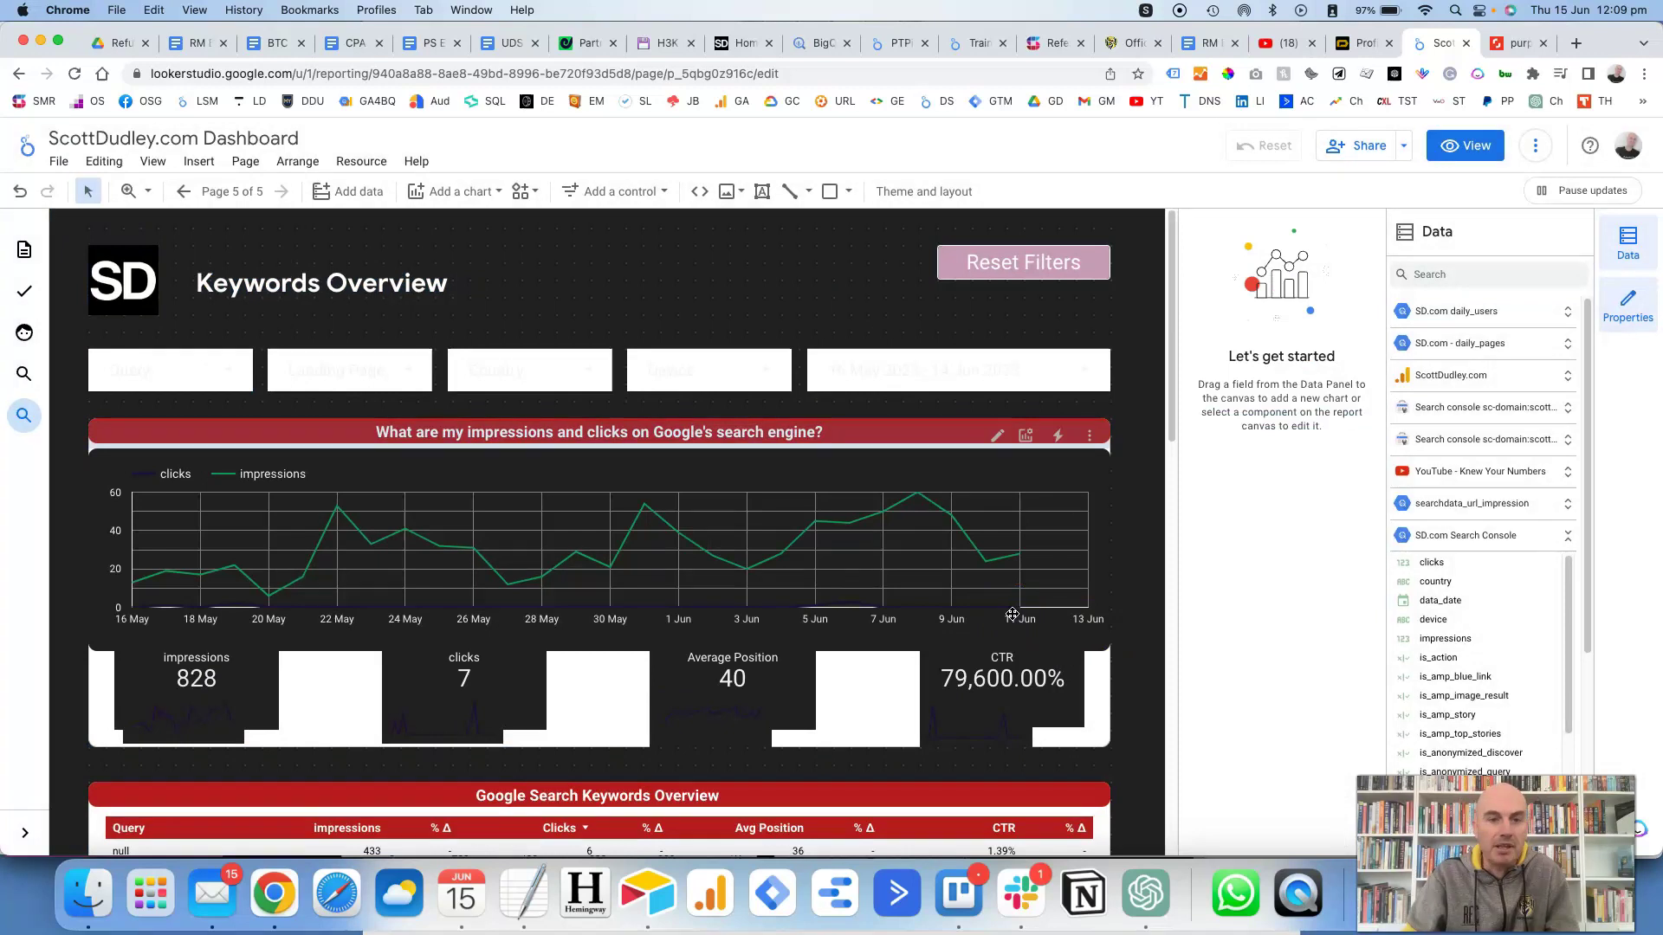
scroll(820, 328, "down", 4)
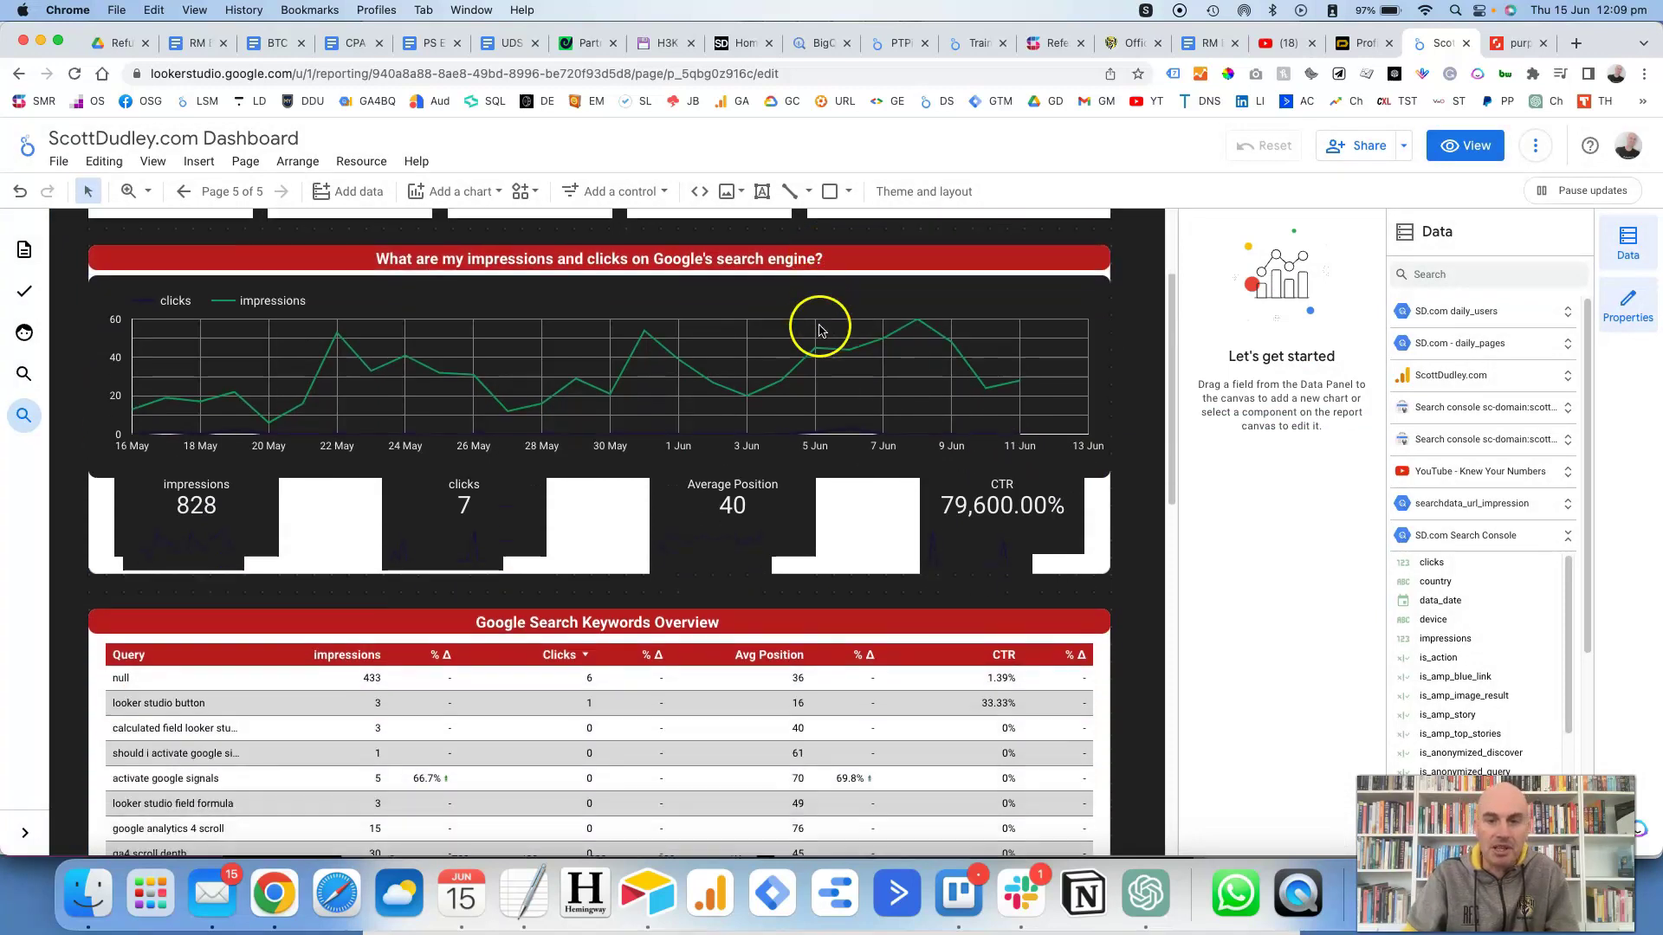
scroll(819, 329, "down", 15)
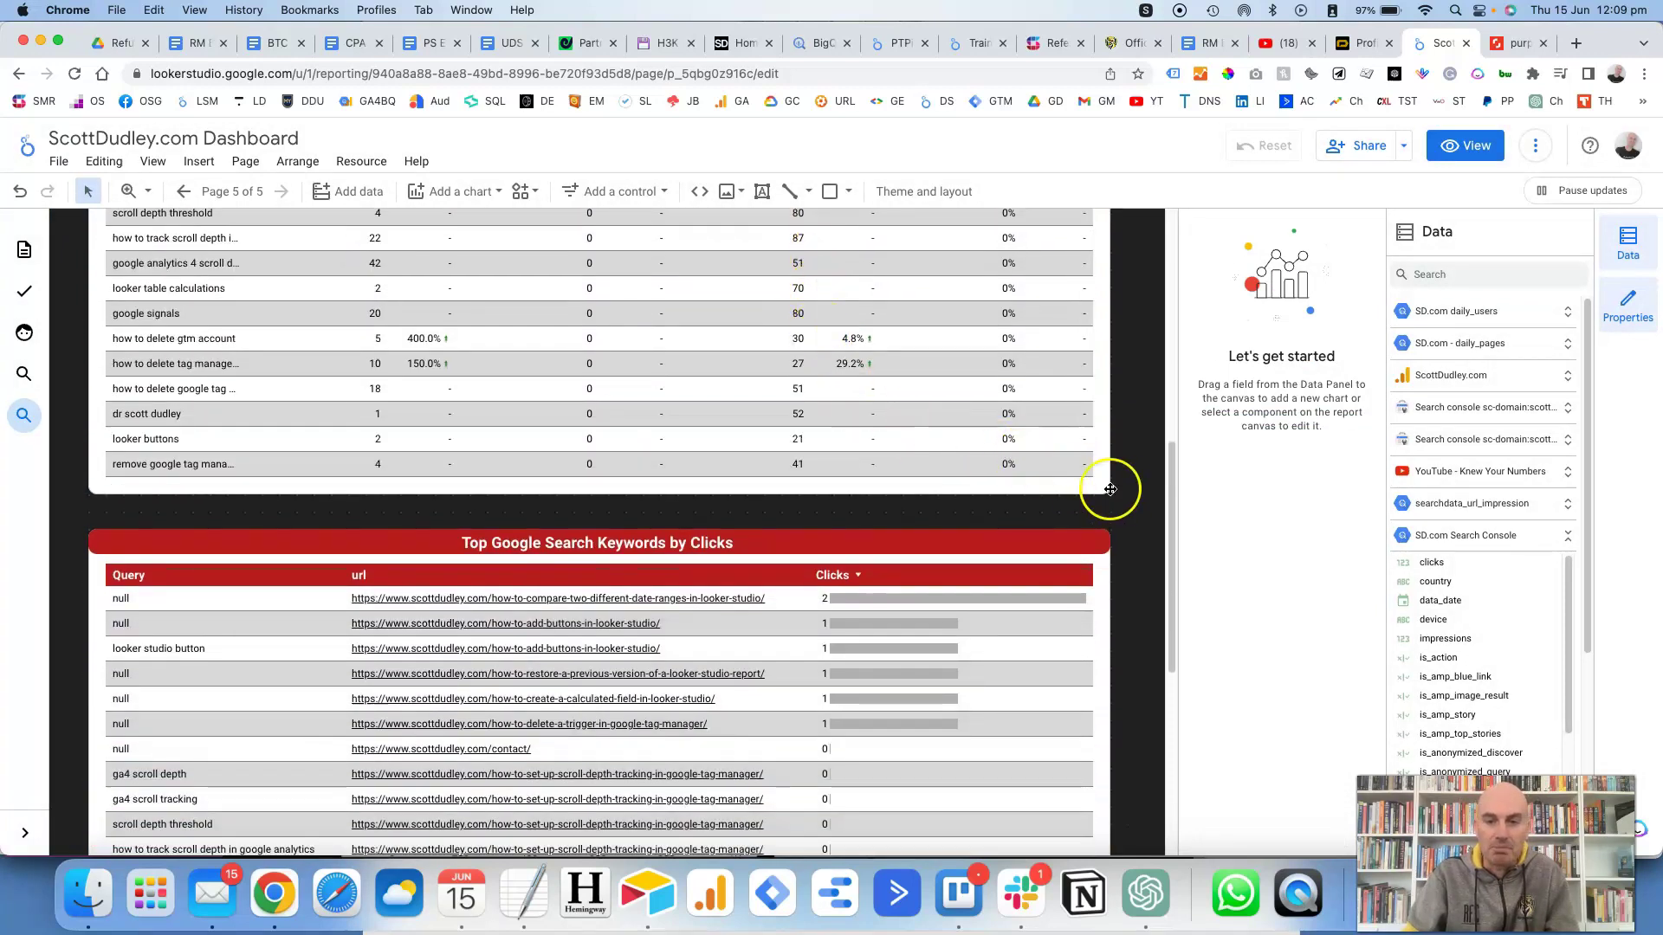
scroll(1111, 489, "down", 10)
scroll(1117, 485, "up", 20)
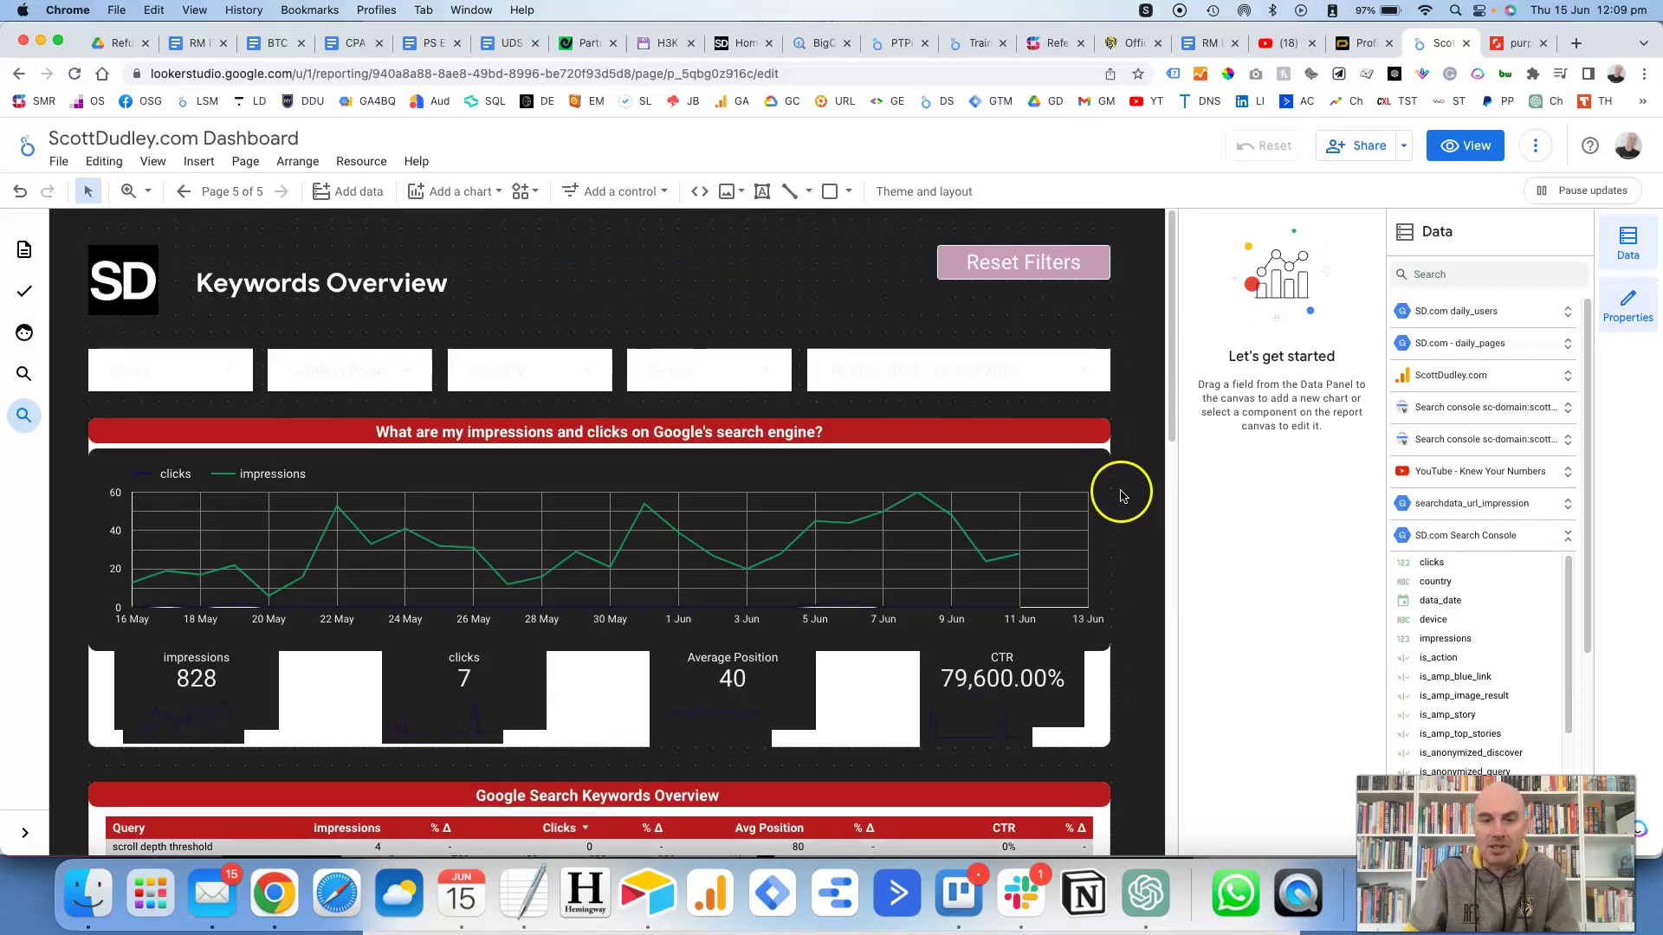
left_click(1008, 268)
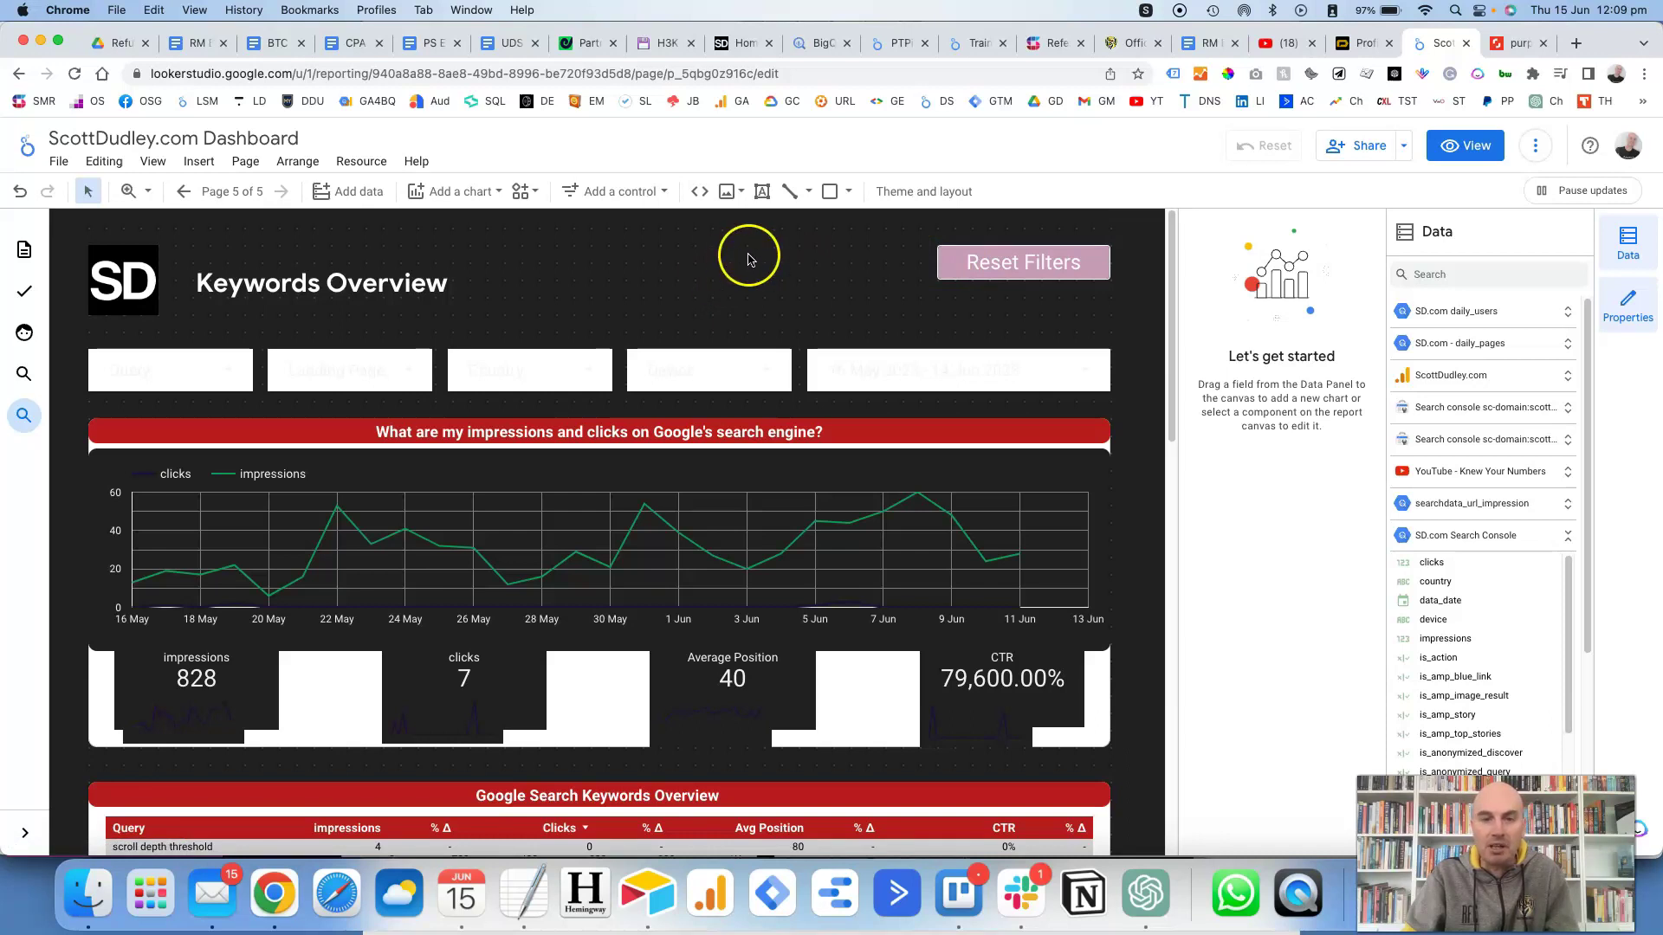
Step: Switch the Keywords Overview report to the built-in Groovy theme
left_click(902, 191)
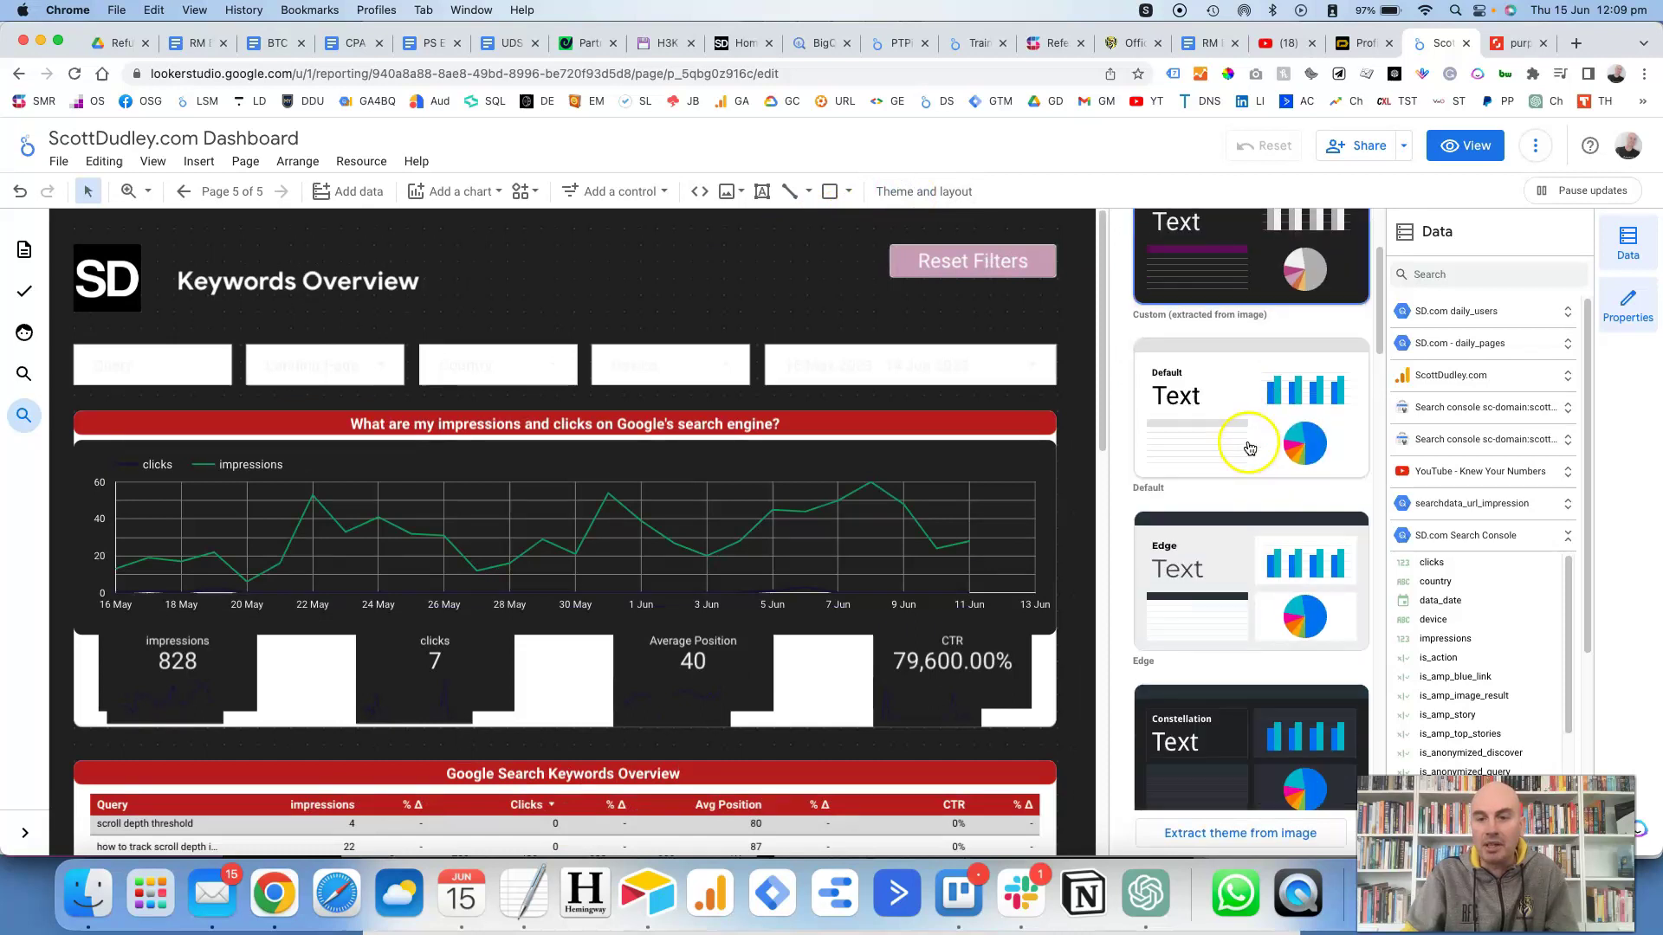
scroll(1250, 447, "down", 3)
left_click(1257, 661)
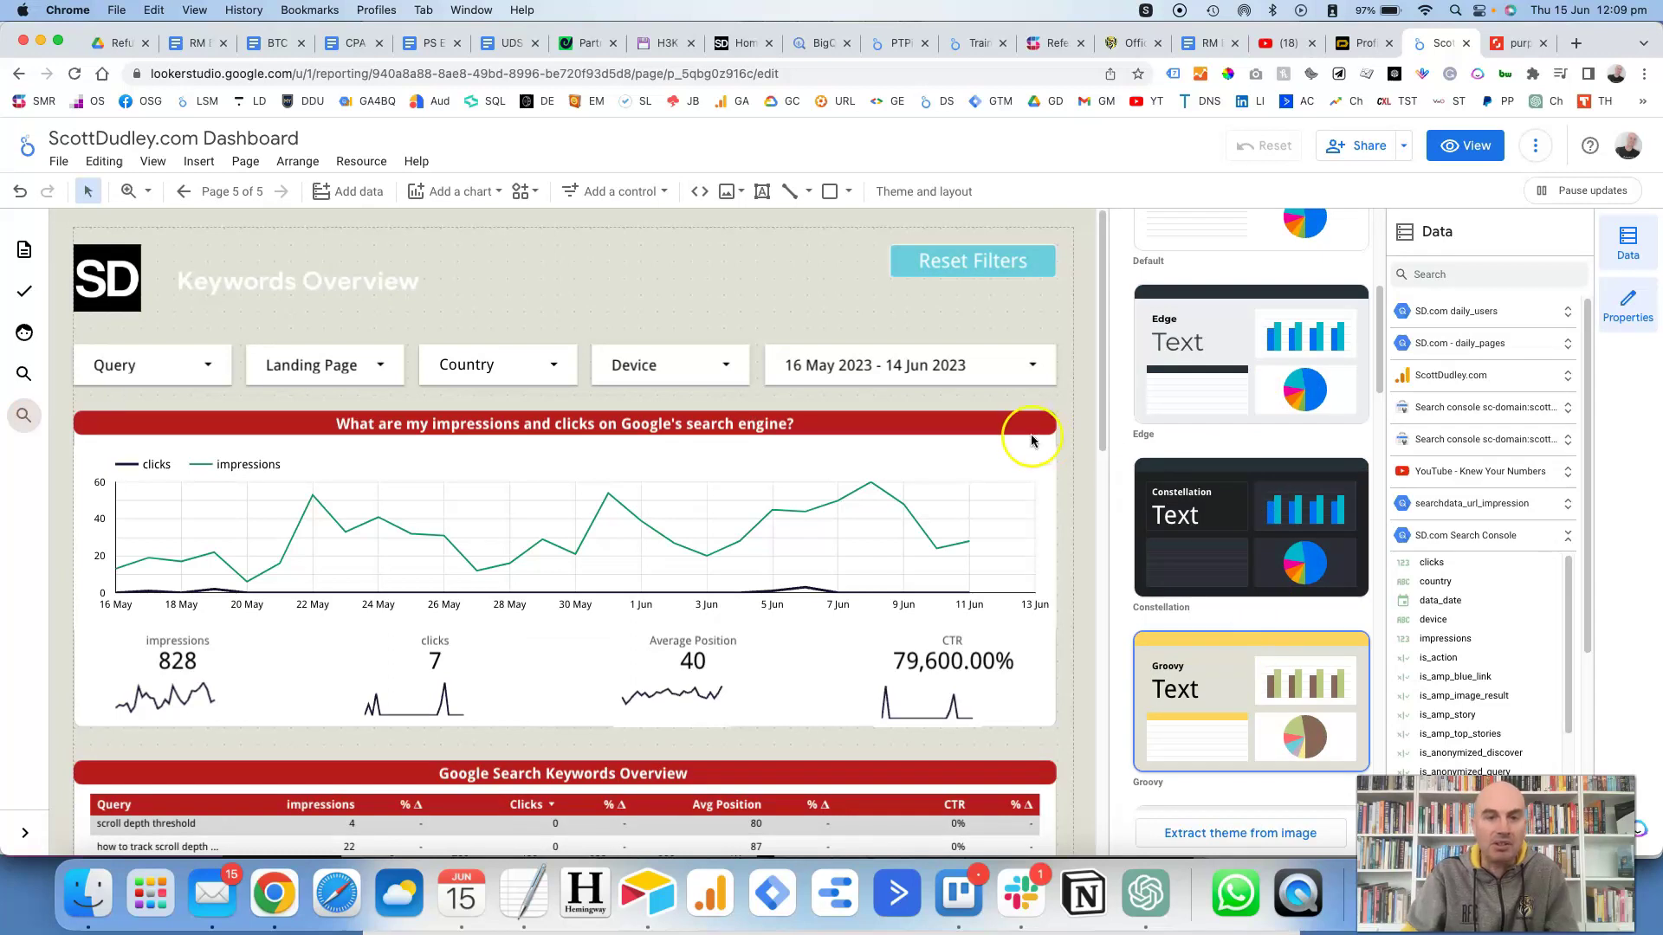
Step: Click within the restyled report and select the Device filter control
left_click(564, 285)
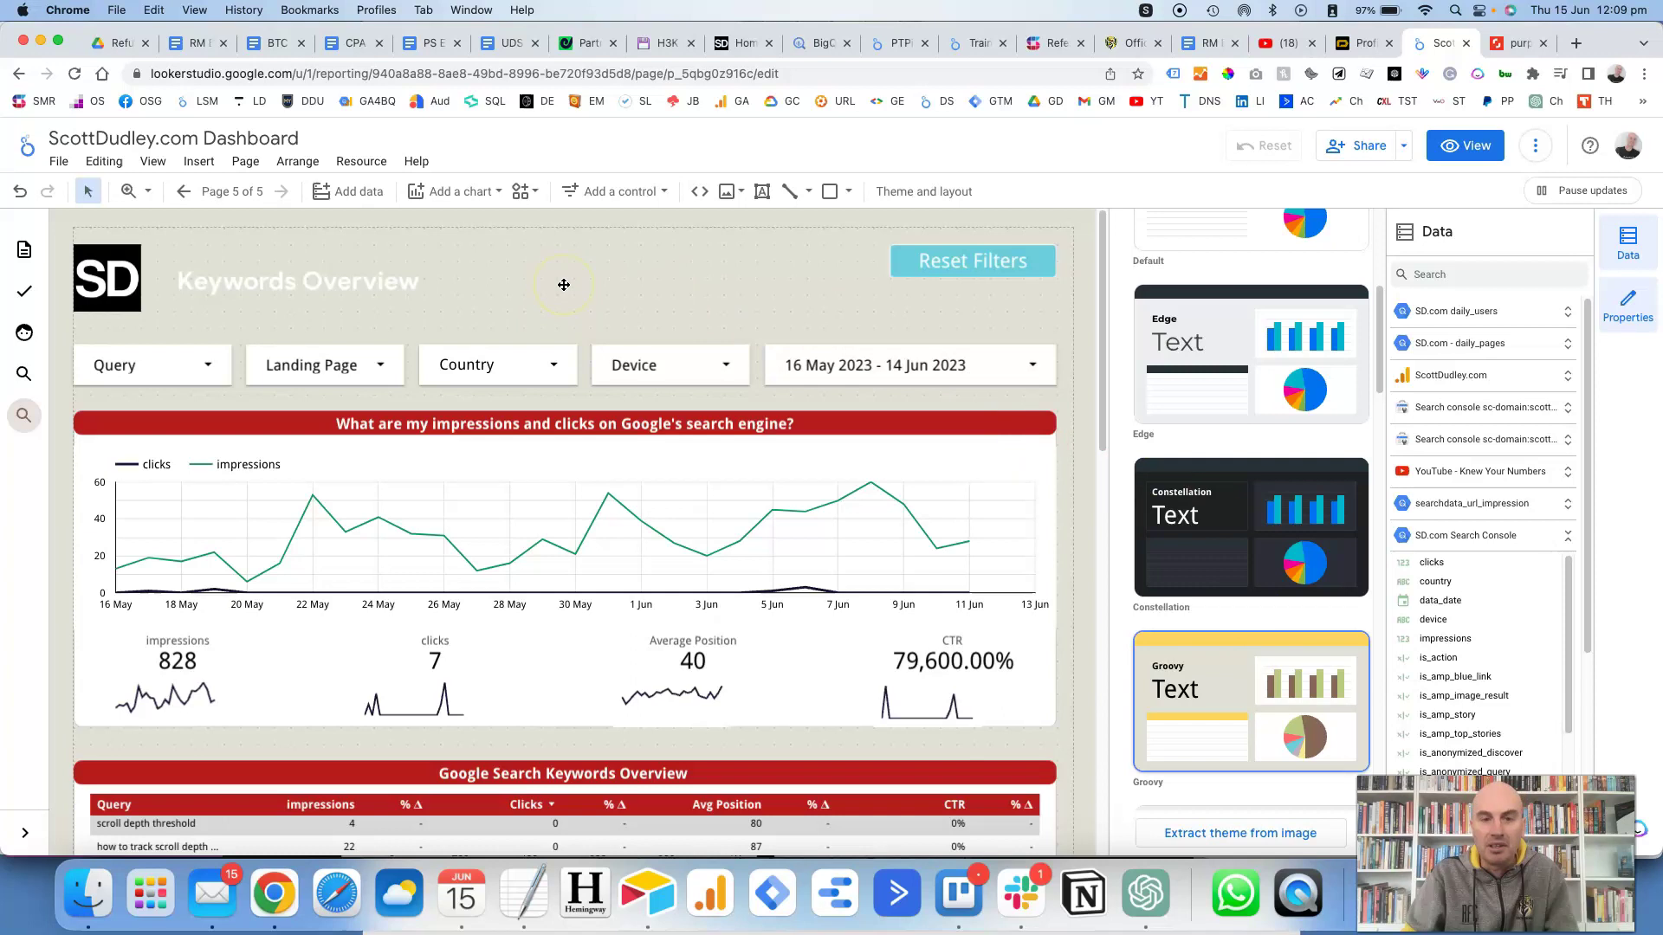
left_click(956, 284)
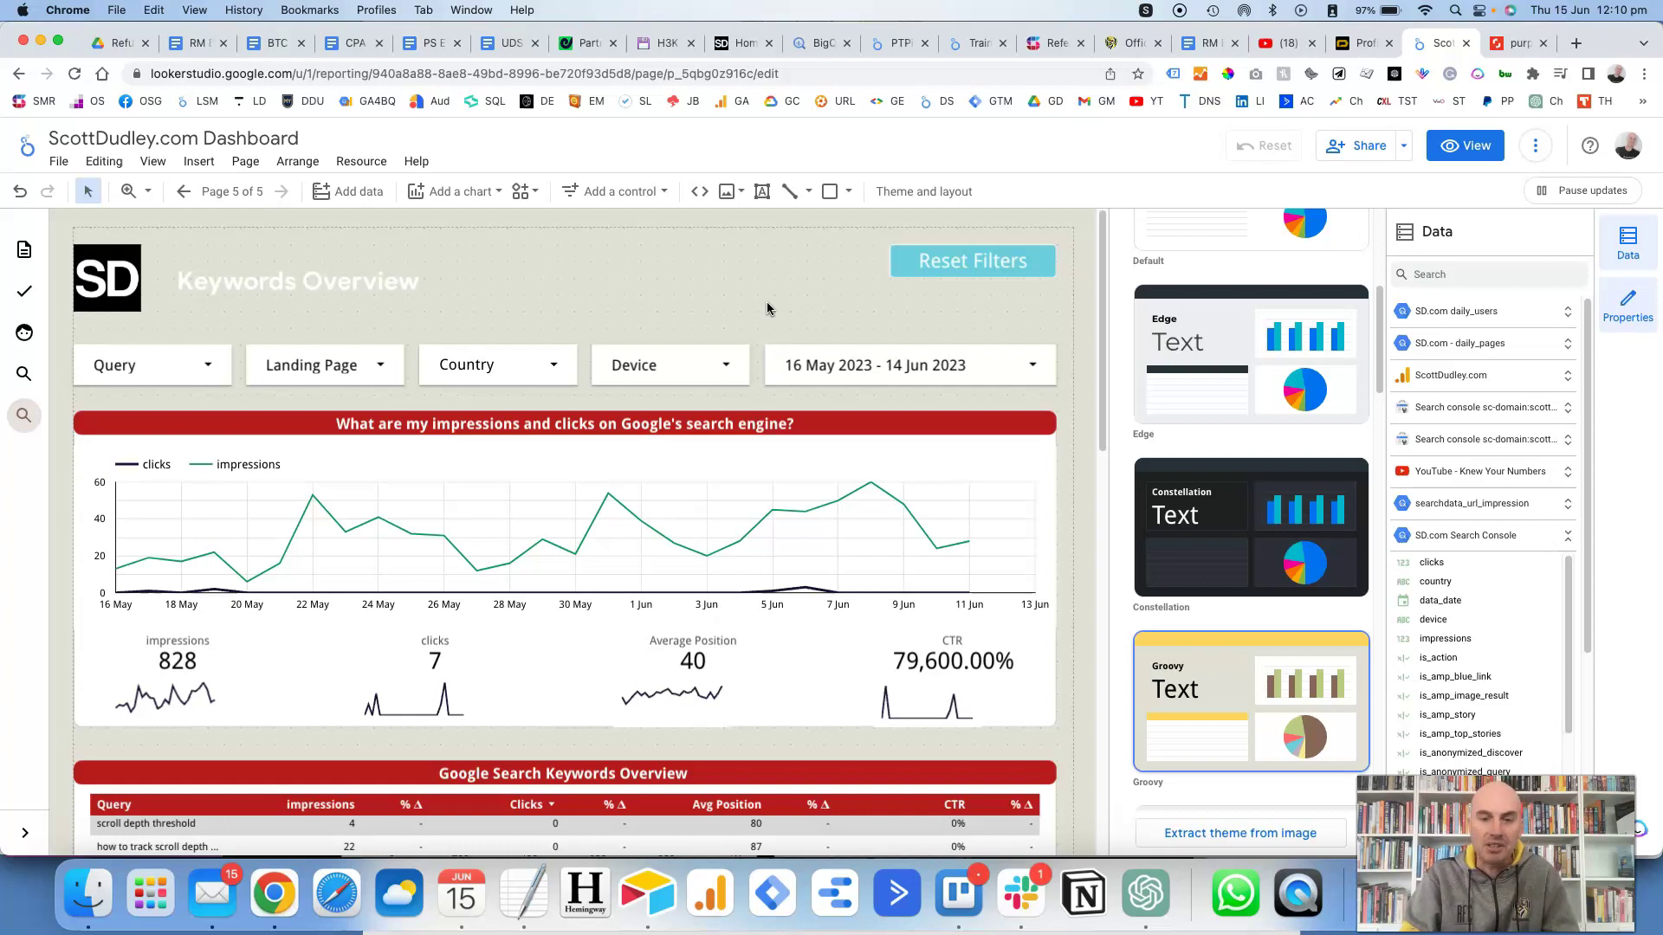
left_click(633, 383)
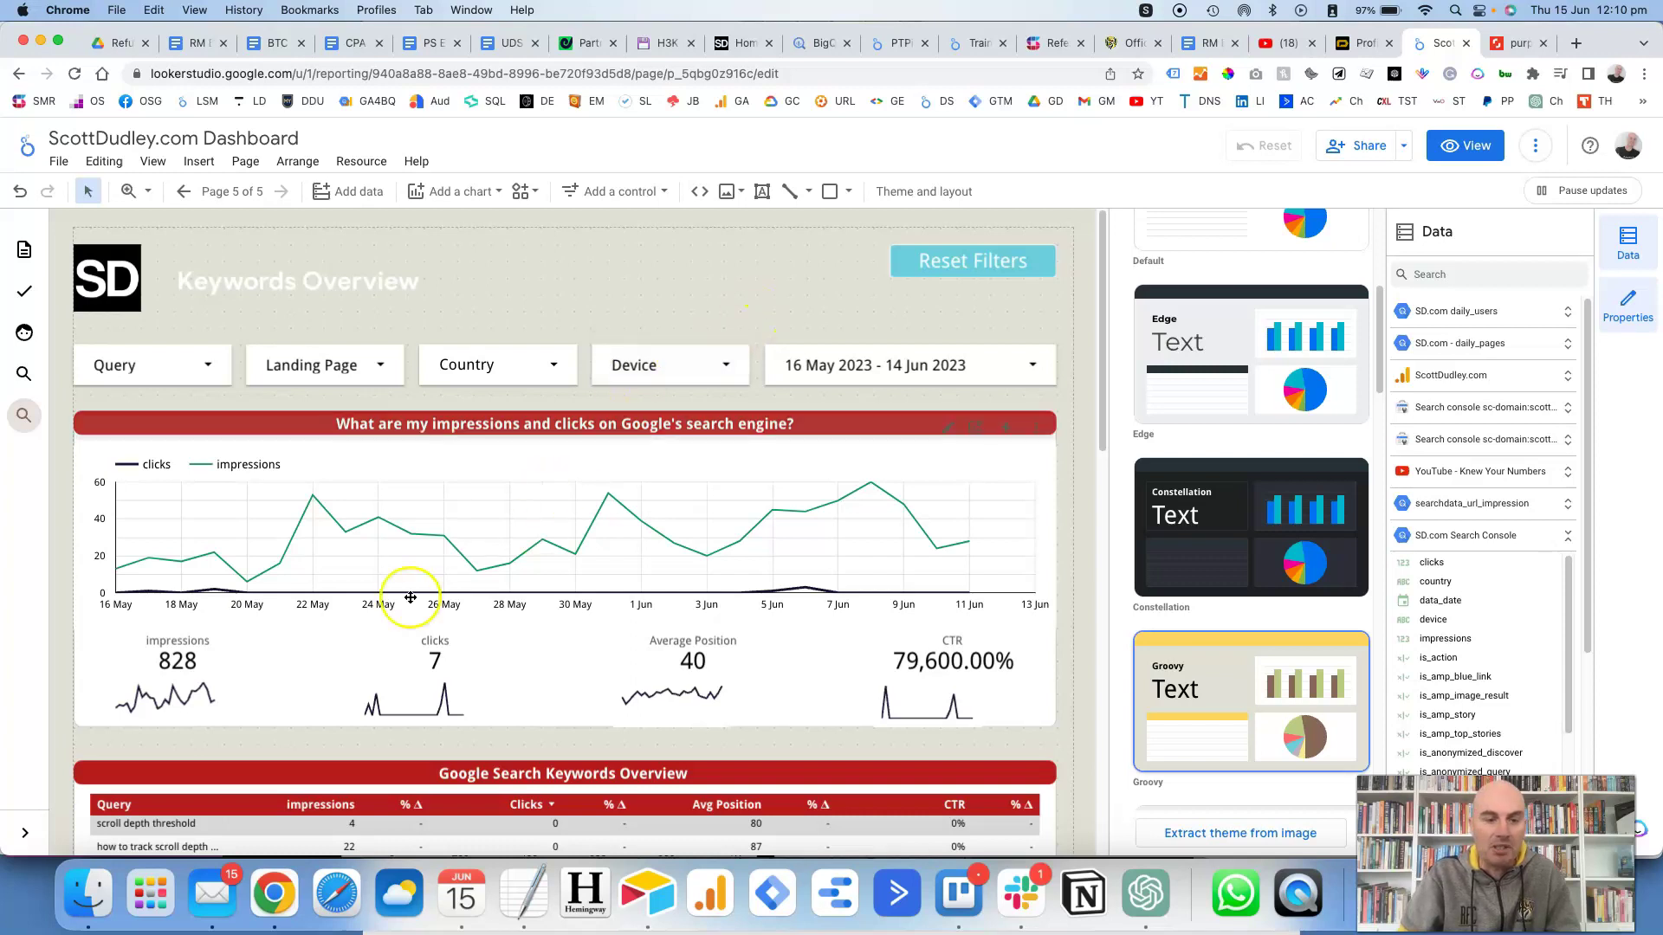